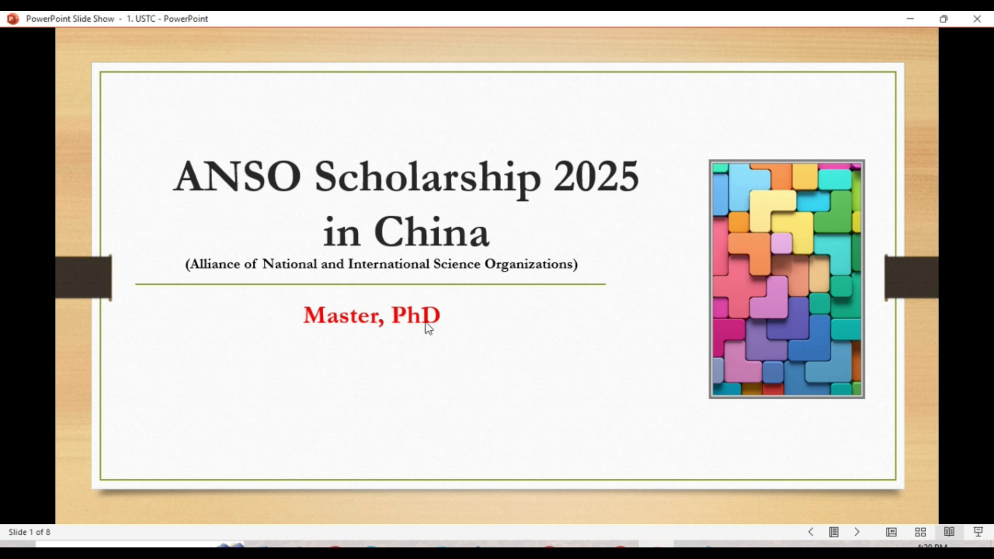
Step: Advance the slide show from the ANSO Scholarship 2025 title slide to slide 3, 'USTC, & UCAS'
{"action": "left_click", "coordinate": [482, 242]}
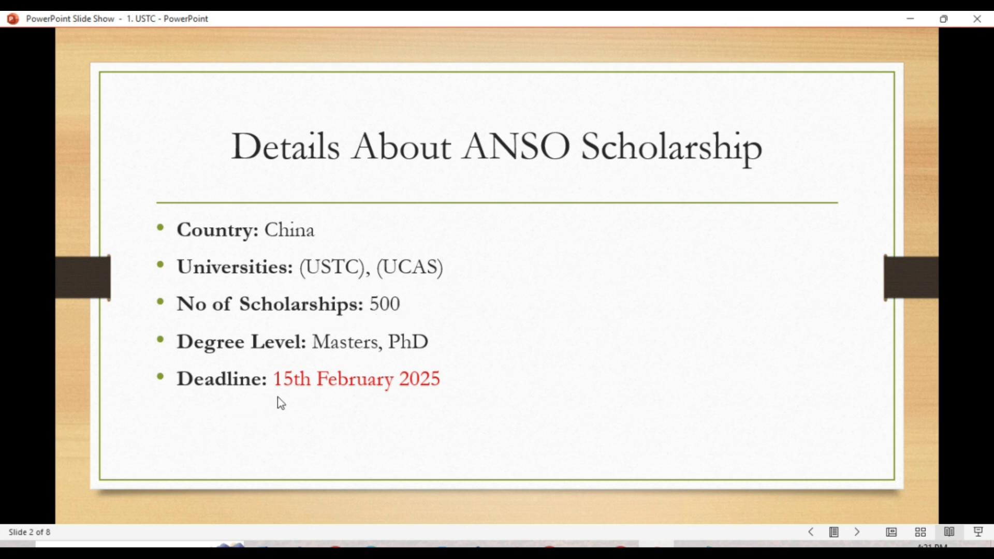
{"action": "left_click", "coordinate": [323, 386]}
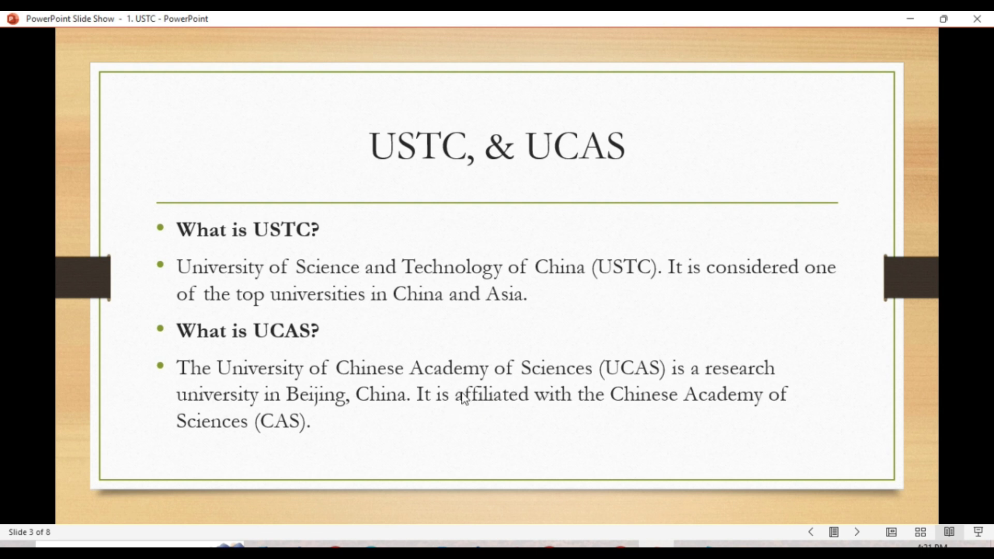
Step: Advance past the benefits table slide to slide 5, 'Scholarship Requirements'
{"action": "left_click", "coordinate": [287, 435]}
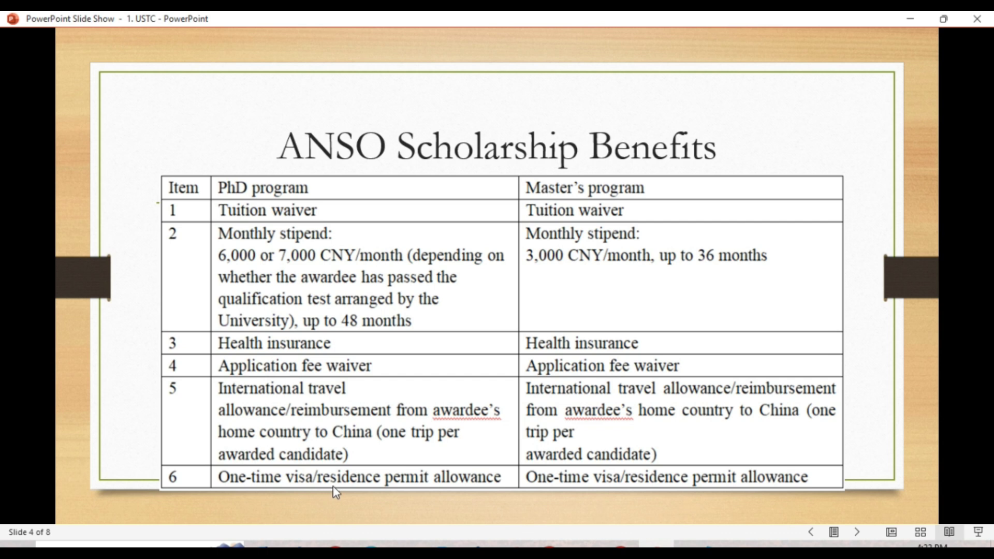
{"action": "left_click", "coordinate": [388, 485]}
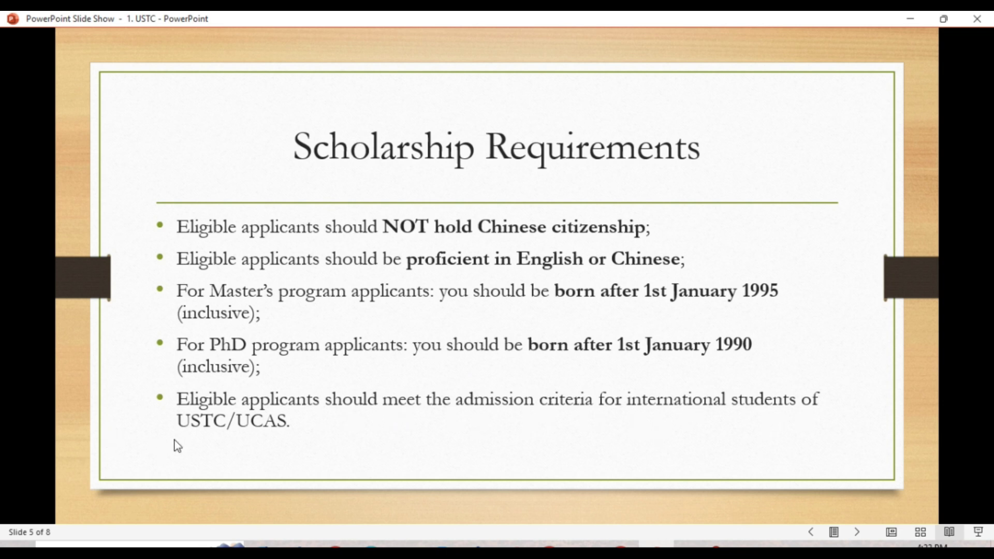
Step: Advance past both Important Point slides to slide 8, 'Application Process for USTC'
{"action": "left_click", "coordinate": [228, 442]}
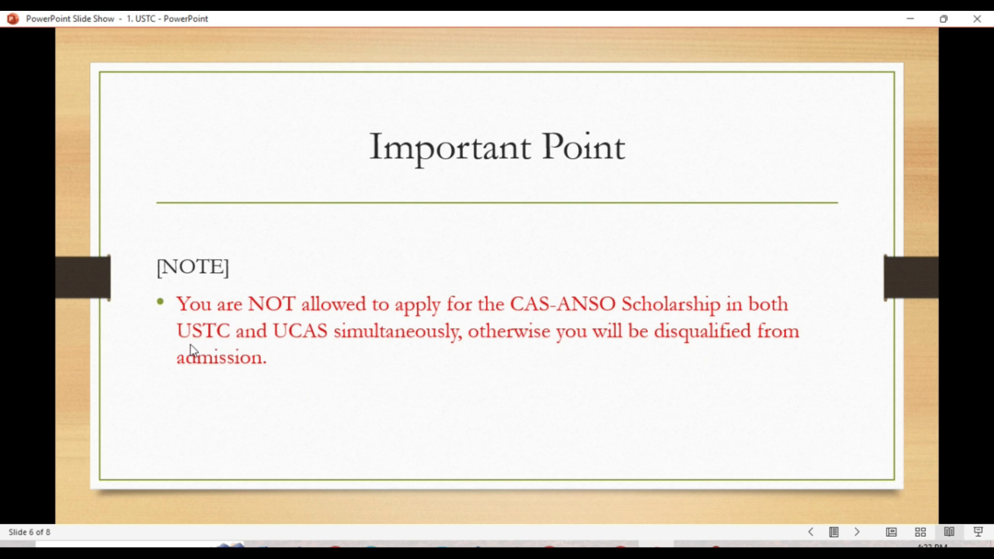
{"action": "left_click", "coordinate": [270, 340]}
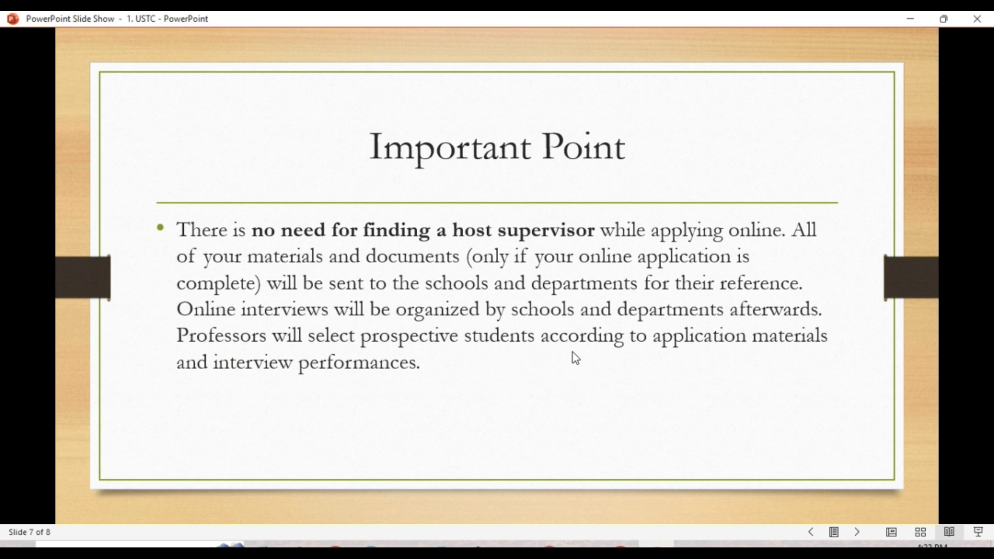
{"action": "left_click", "coordinate": [612, 374]}
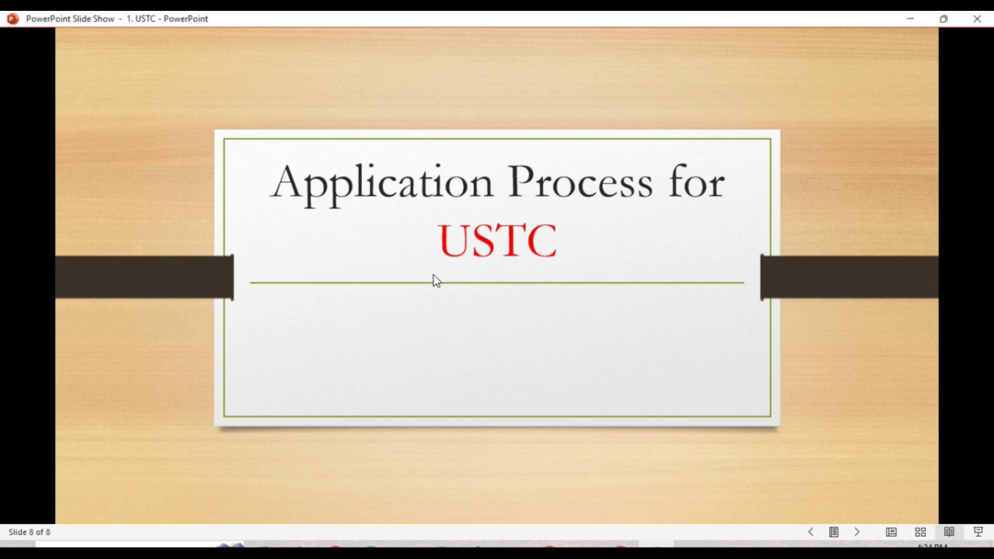
Step: Switch to the CAS-ANSO Scholarship 2025 page in Chrome and scroll down to Part IV
{"action": "key", "text": "alt+Tab"}
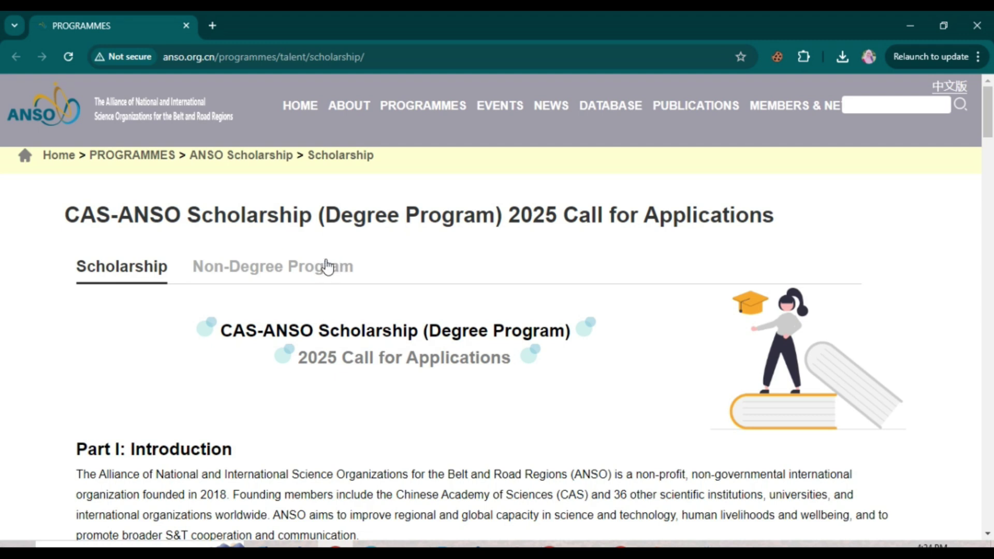
{"action": "scroll", "coordinate": [564, 271], "scroll_direction": "down", "scroll_amount": 3}
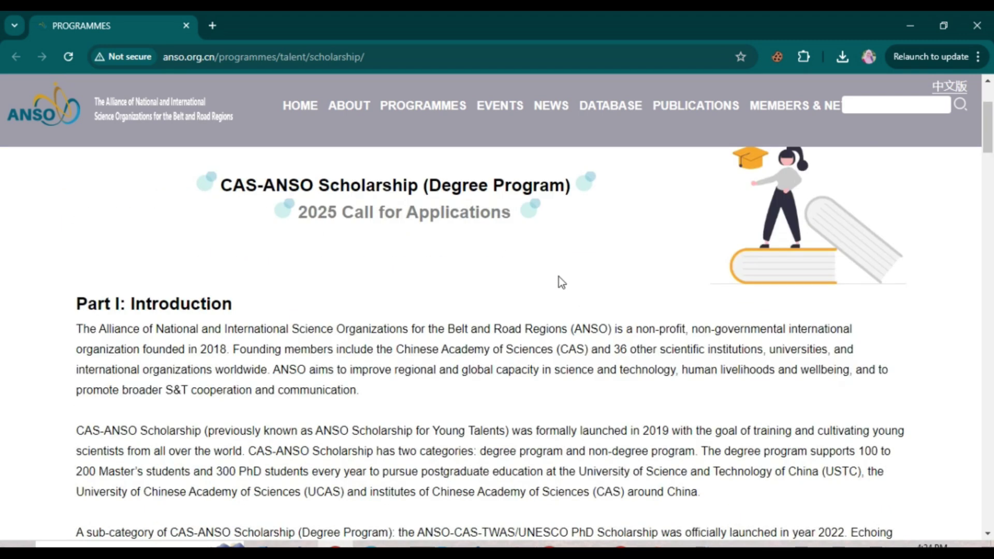
{"action": "scroll", "coordinate": [558, 279], "scroll_direction": "down", "scroll_amount": 9}
{"action": "scroll", "coordinate": [555, 283], "scroll_direction": "down", "scroll_amount": 12}
{"action": "scroll", "coordinate": [556, 299], "scroll_direction": "down", "scroll_amount": 6}
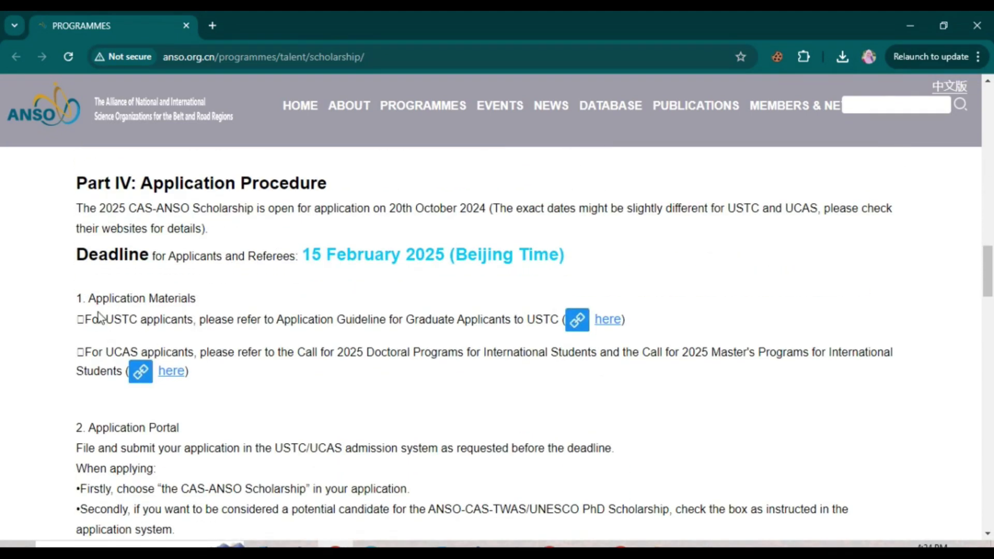
Step: Highlight 'USTC' and 'Application Guideline', then open the USTC guideline link in a new tab
{"action": "left_click_drag", "start_coordinate": [103, 318], "coordinate": [148, 317]}
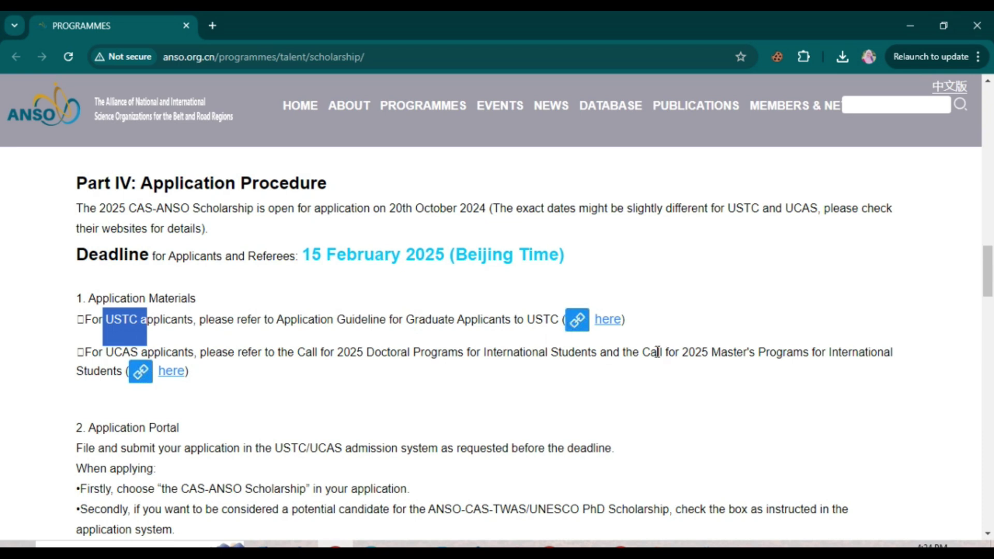
{"action": "left_click_drag", "start_coordinate": [274, 319], "coordinate": [385, 319]}
{"action": "right_click", "coordinate": [596, 326]}
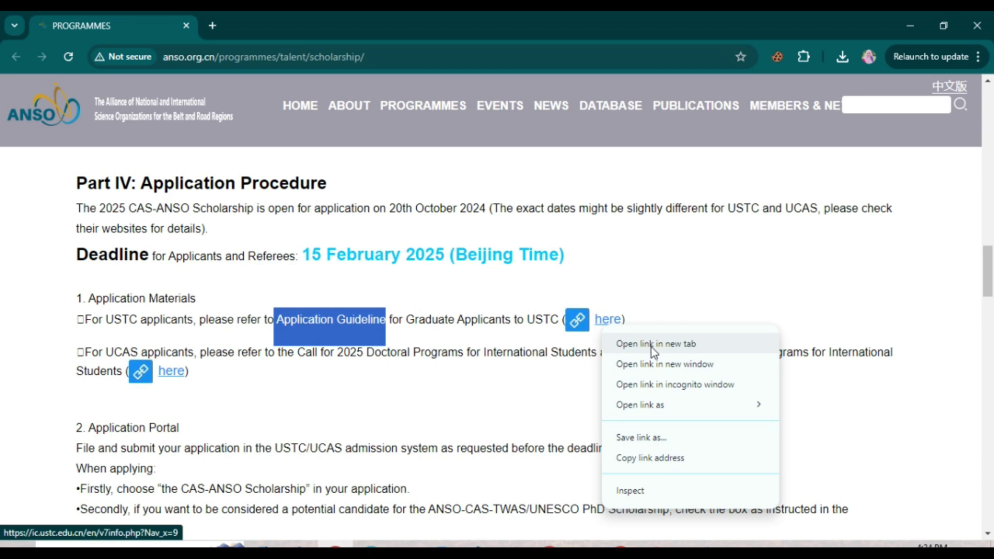
{"action": "left_click", "coordinate": [651, 346]}
Step: Switch to the USTC Application Guideline tab and locate the Online Application section
{"action": "left_click", "coordinate": [267, 26]}
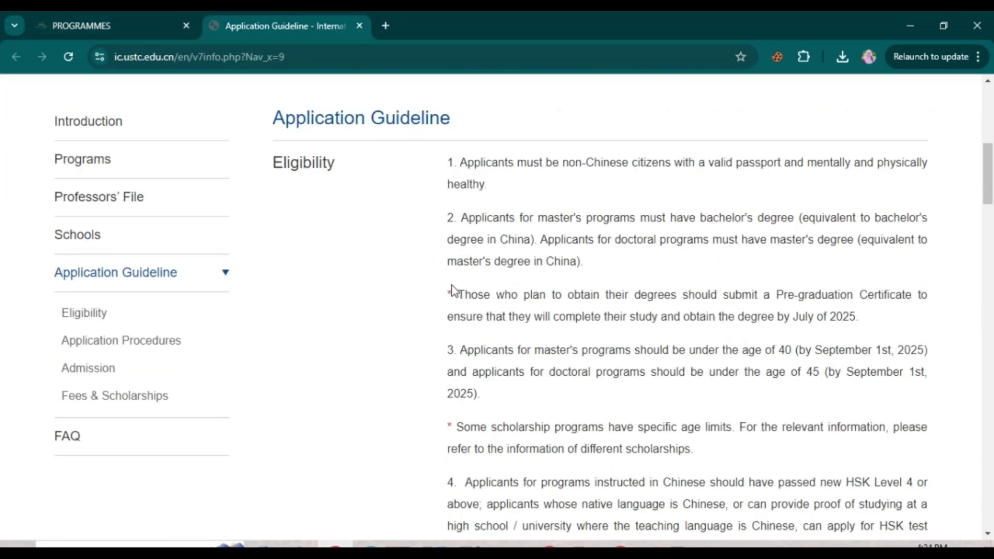
{"action": "scroll", "coordinate": [452, 290], "scroll_direction": "down", "scroll_amount": 6}
{"action": "scroll", "coordinate": [450, 302], "scroll_direction": "down", "scroll_amount": 5}
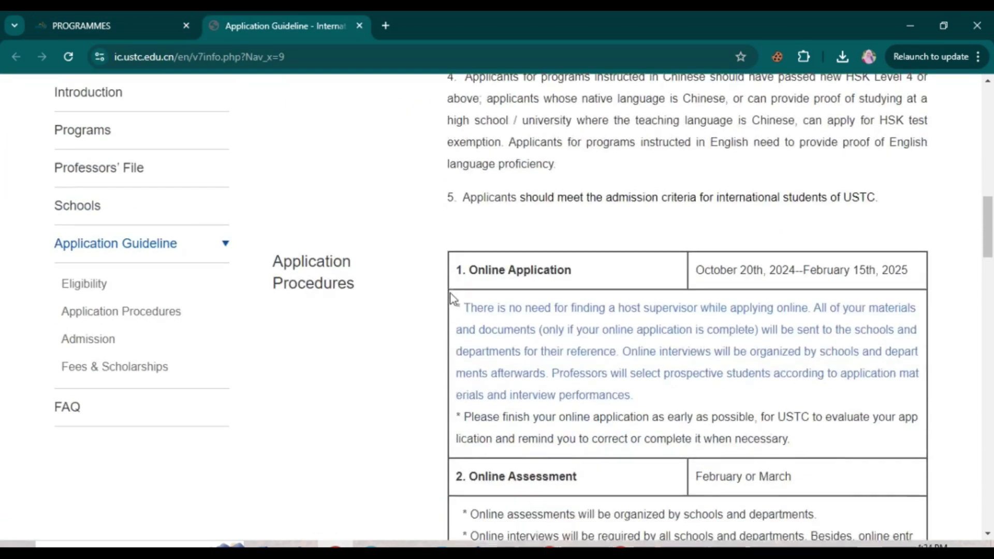
{"action": "scroll", "coordinate": [451, 298], "scroll_direction": "up", "scroll_amount": 5}
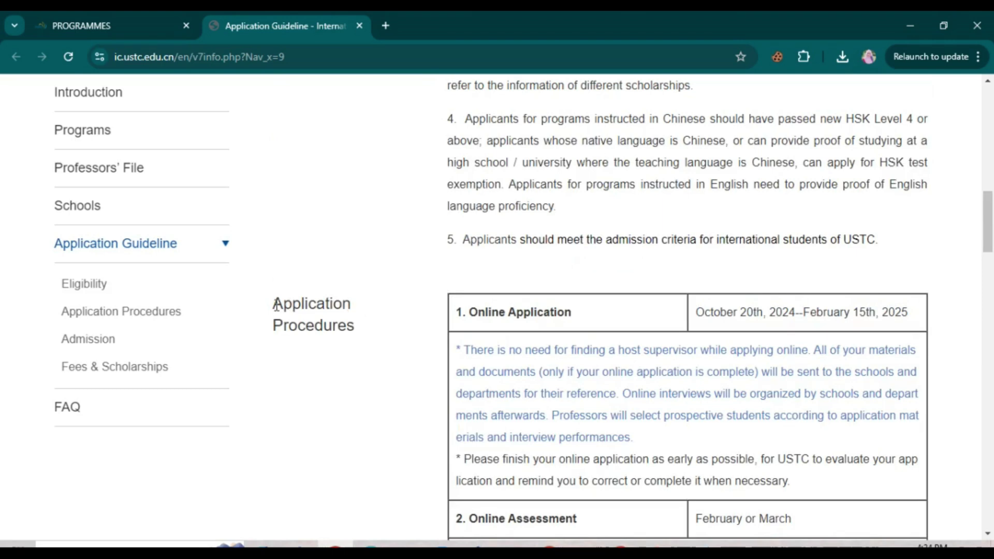
{"action": "left_click_drag", "start_coordinate": [274, 305], "coordinate": [347, 321]}
{"action": "scroll", "coordinate": [622, 340], "scroll_direction": "down", "scroll_amount": 8}
{"action": "left_click_drag", "start_coordinate": [463, 293], "coordinate": [579, 293]}
{"action": "left_click", "coordinate": [583, 305]}
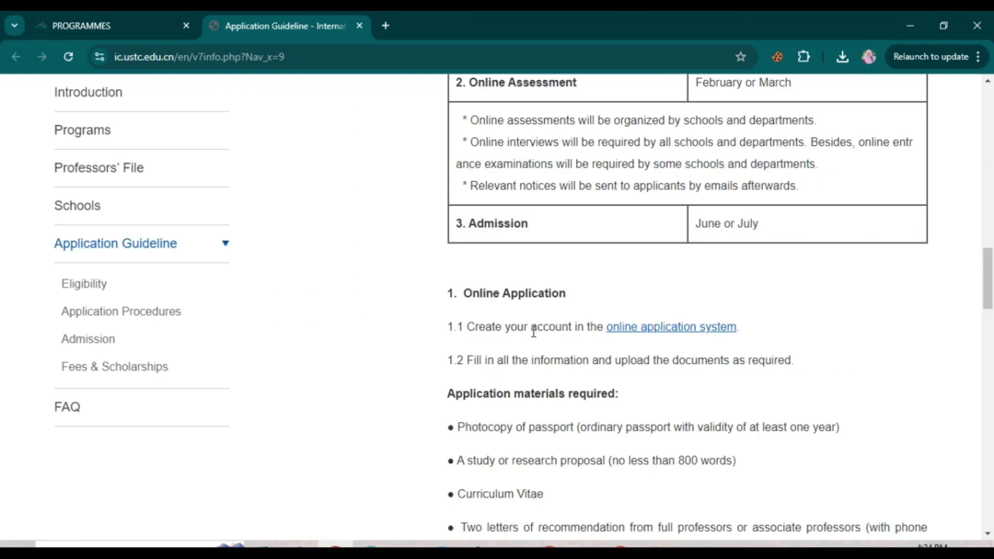
Step: Open the 'online application system' link in a new tab and switch to it
{"action": "right_click", "coordinate": [654, 330]}
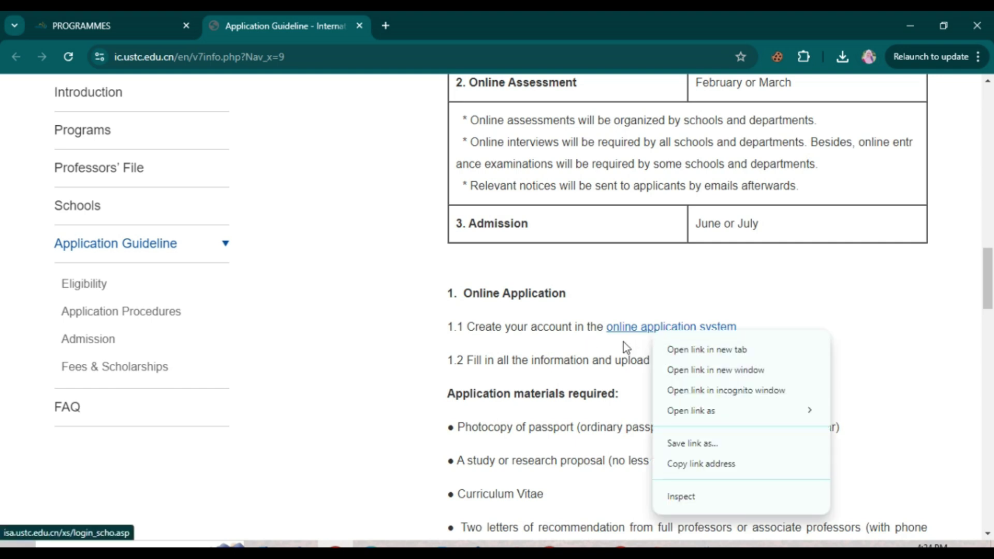
{"action": "left_click", "coordinate": [709, 349]}
{"action": "key", "text": "ctrl+Tab"}
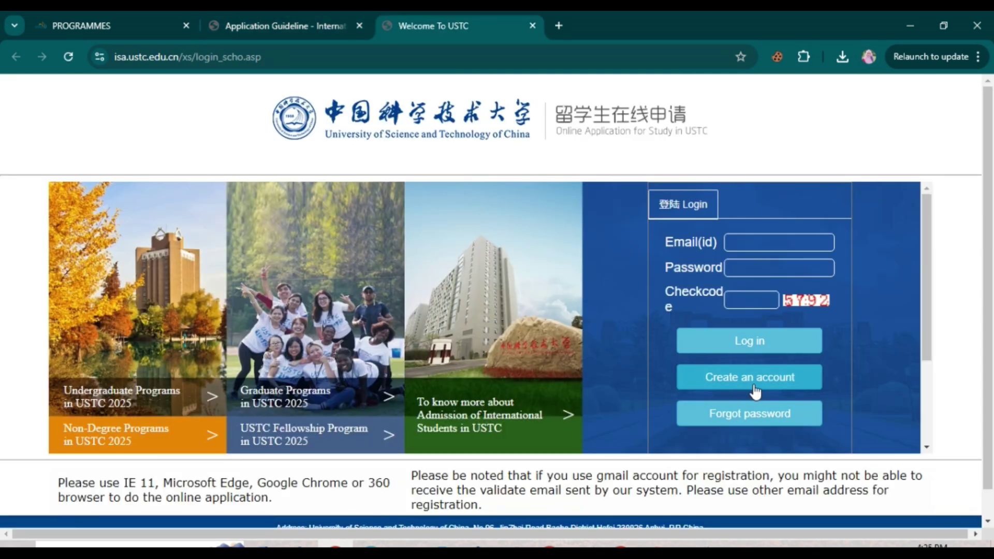
Step: Start a new account, autofill name, e-mail and nationality, and keep gender Female
{"action": "left_click", "coordinate": [757, 388]}
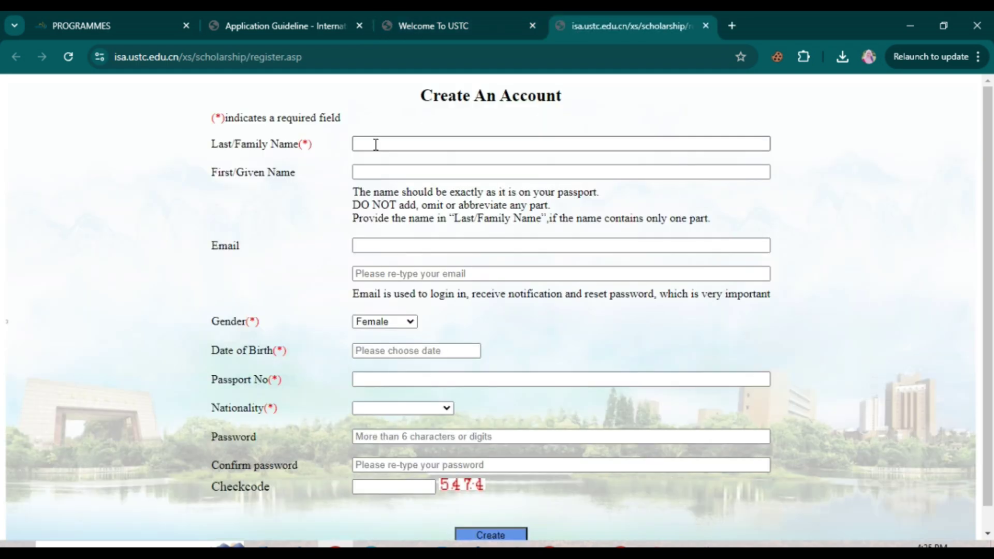
{"action": "left_click", "coordinate": [376, 144]}
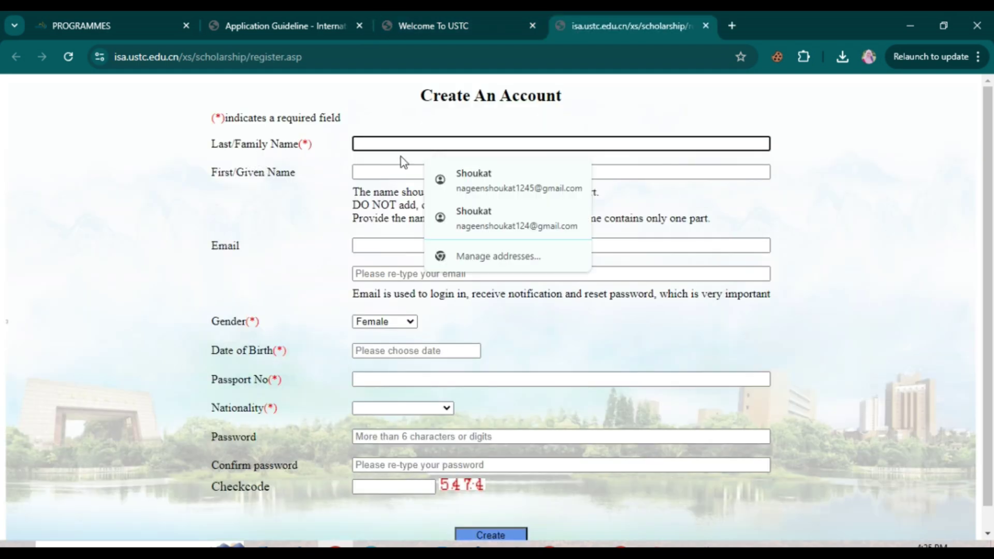
{"action": "left_click", "coordinate": [430, 164]}
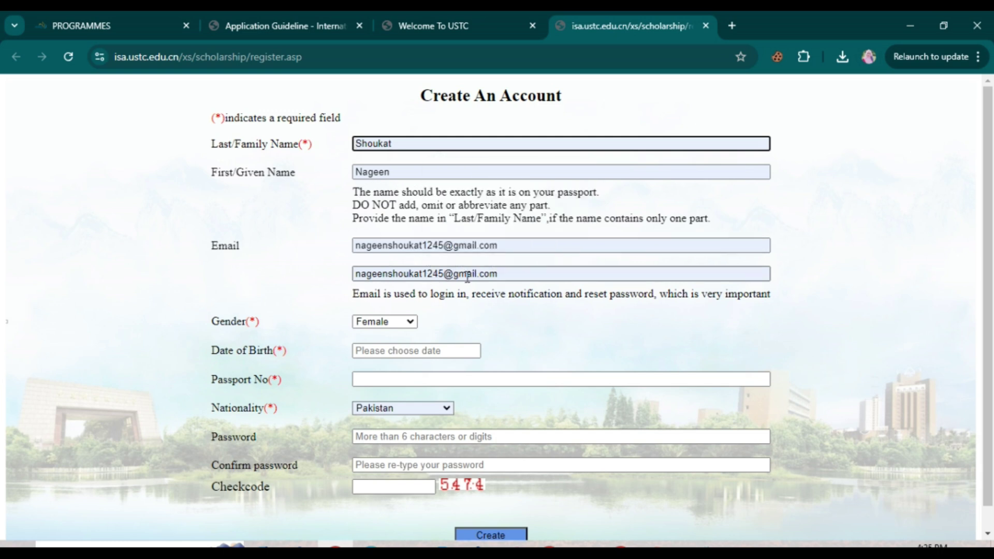
{"action": "left_click", "coordinate": [409, 322]}
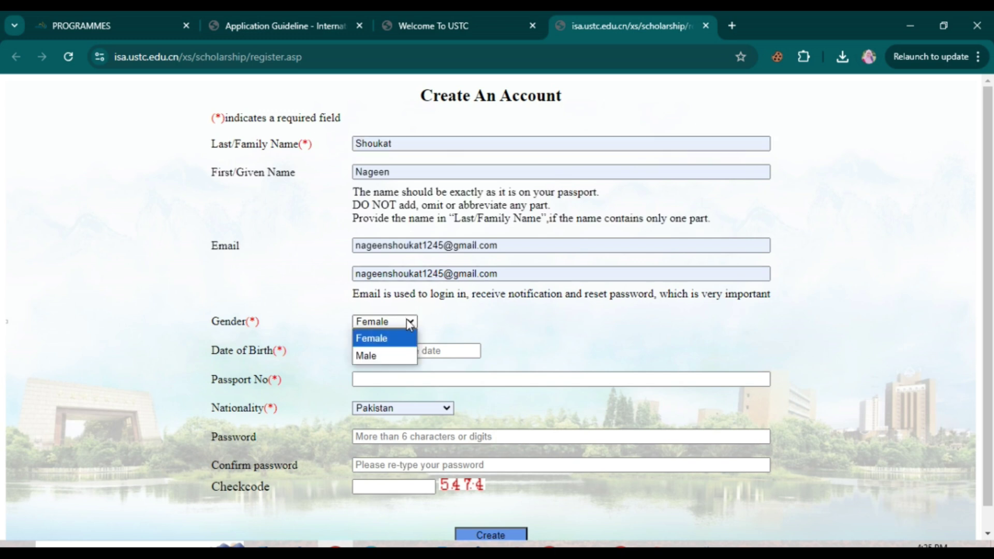
{"action": "left_click", "coordinate": [389, 340]}
Step: Enter date of birth 1998-01-01 and the passport number, and keep nationality Pakistan
{"action": "left_click", "coordinate": [386, 351]}
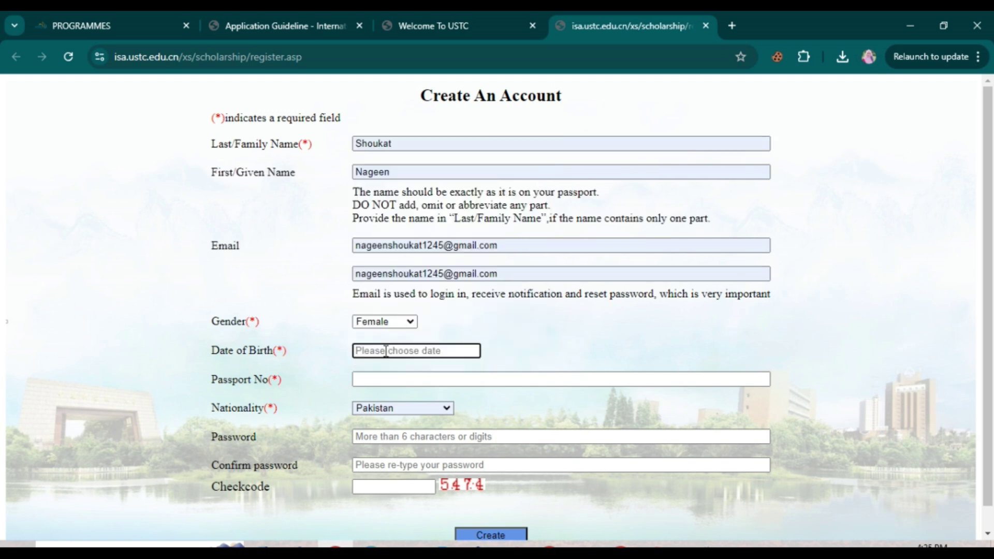
{"action": "type", "text": "1998-01-01"}
{"action": "left_click", "coordinate": [365, 381]}
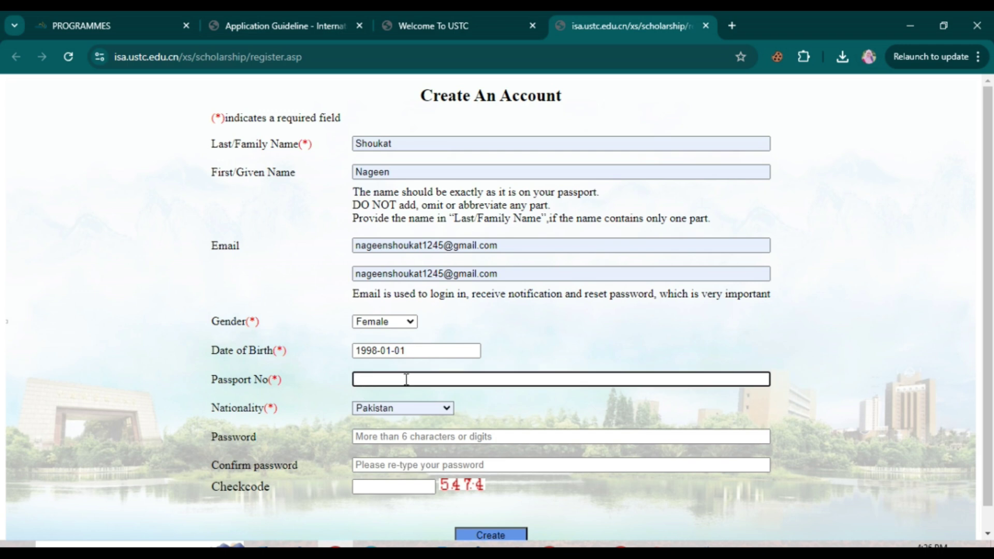
{"action": "left_click", "coordinate": [443, 411]}
{"action": "left_click", "coordinate": [443, 411]}
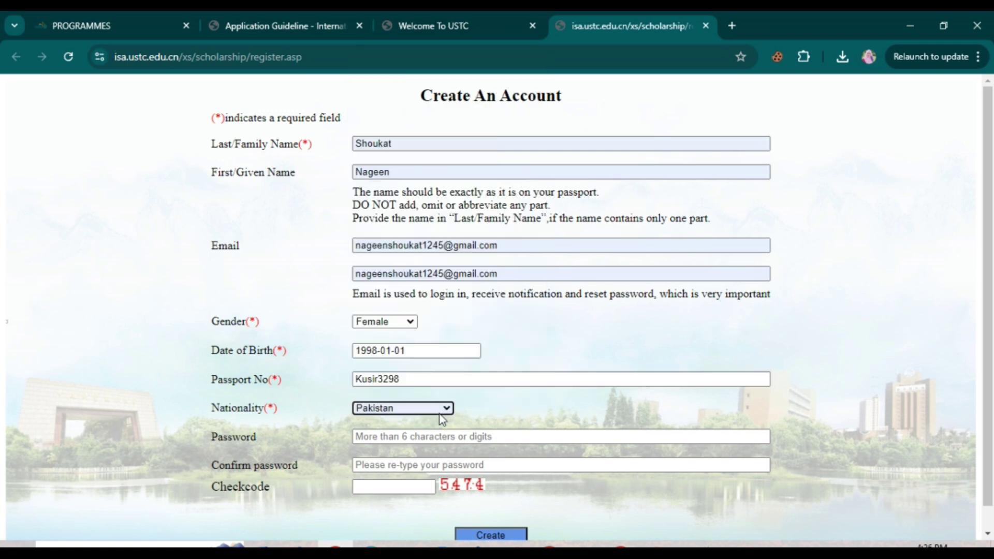
{"action": "scroll", "coordinate": [432, 400], "scroll_direction": "down", "scroll_amount": 1}
Step: Accept Chrome's suggested strong password, confirm it, enter the checkcode and create the account
{"action": "left_click", "coordinate": [428, 412]}
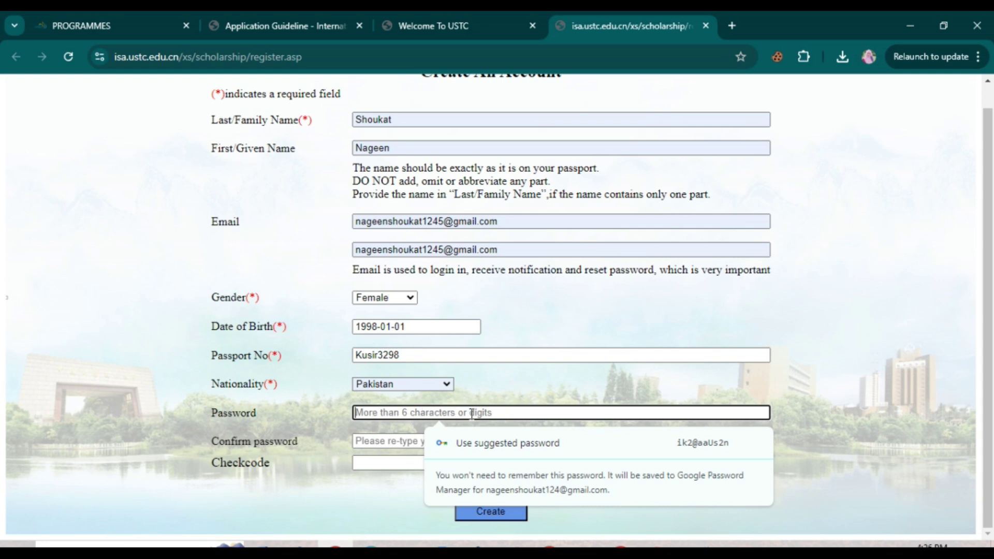
{"action": "left_click", "coordinate": [440, 442]}
{"action": "left_click", "coordinate": [408, 439]}
{"action": "left_click", "coordinate": [386, 463]}
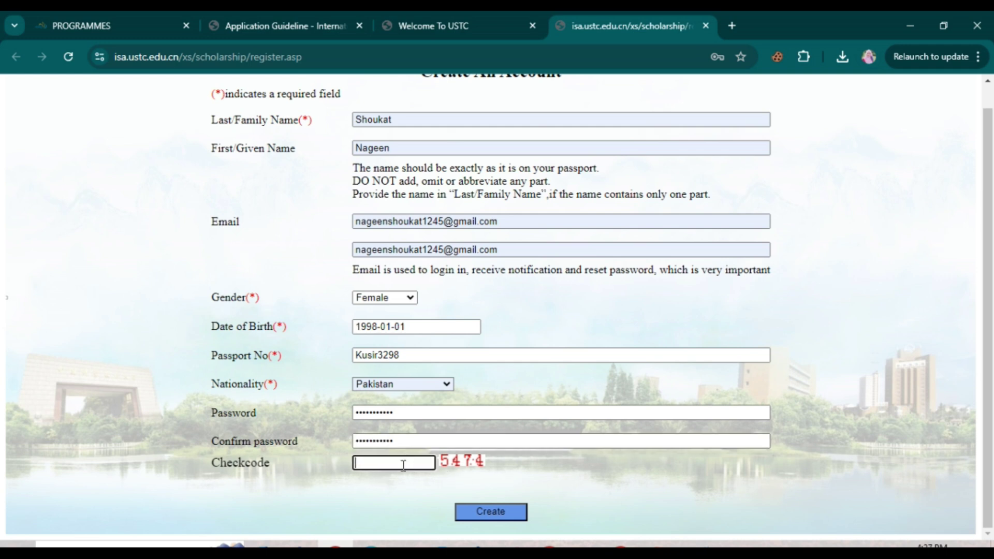
{"action": "type", "text": "5474"}
{"action": "left_click", "coordinate": [491, 511]}
{"action": "left_click", "coordinate": [623, 150]}
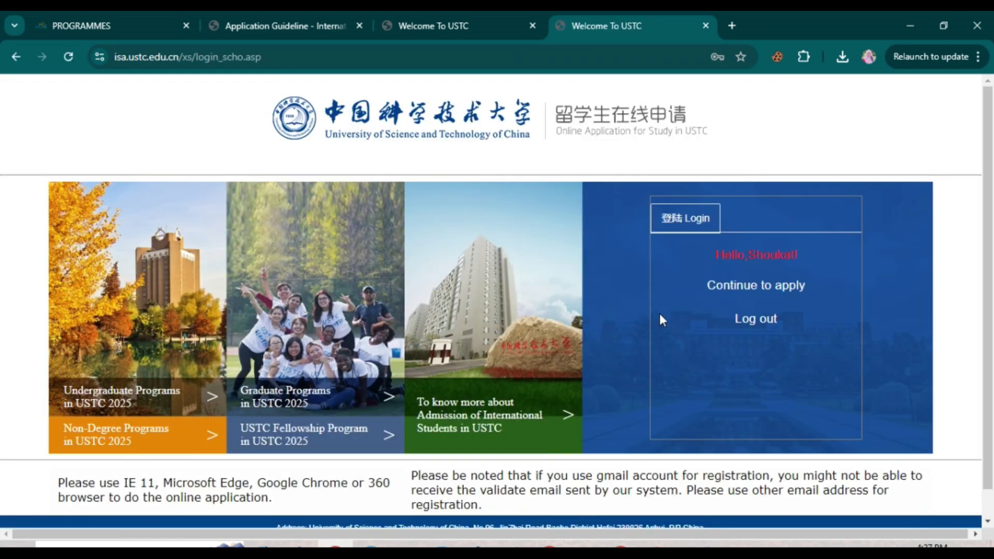
Step: Continue to apply and choose the Doctoral Program application
{"action": "left_click", "coordinate": [754, 287]}
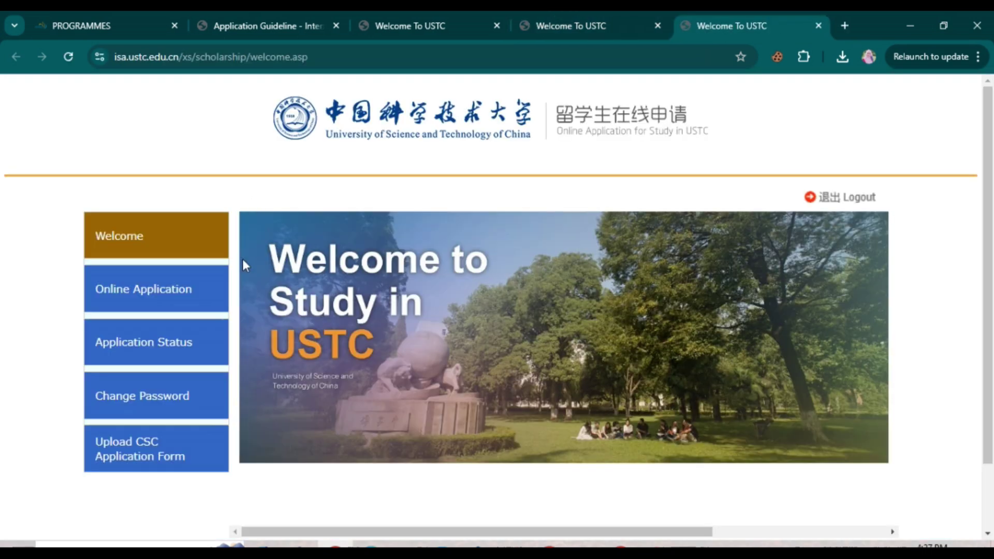
{"action": "scroll", "coordinate": [238, 280], "scroll_direction": "down", "scroll_amount": 2}
{"action": "scroll", "coordinate": [207, 300], "scroll_direction": "up", "scroll_amount": 2}
{"action": "left_click", "coordinate": [137, 297]}
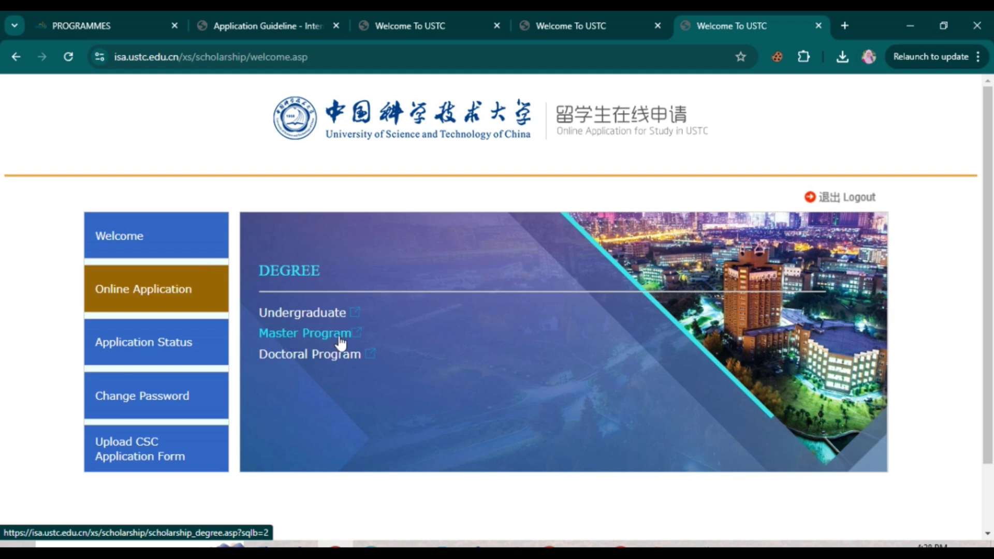
{"action": "left_click", "coordinate": [309, 362]}
Step: Review the Source of Funding notes and select USTC Fellowship Level A
{"action": "scroll", "coordinate": [396, 372], "scroll_direction": "down", "scroll_amount": 2}
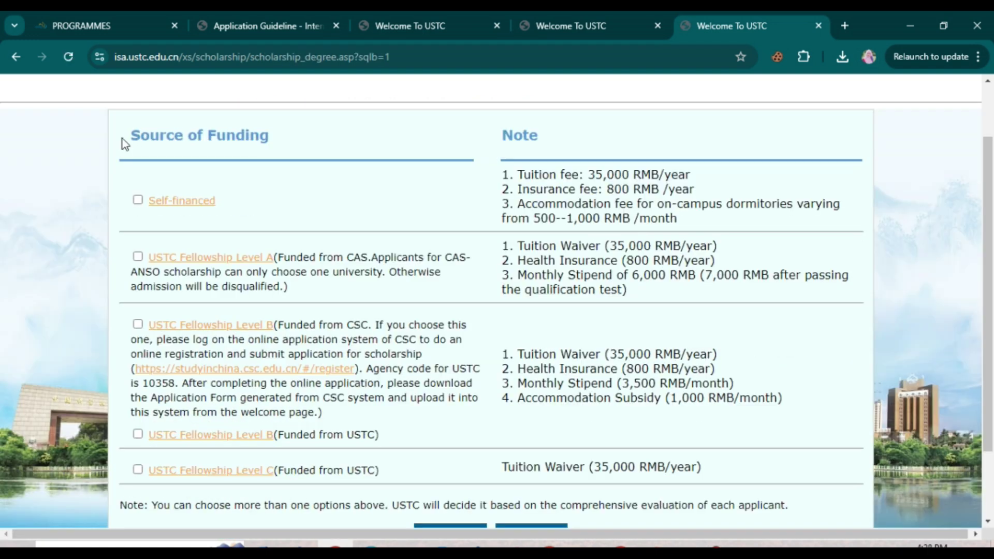
{"action": "left_click_drag", "start_coordinate": [123, 139], "coordinate": [249, 143]}
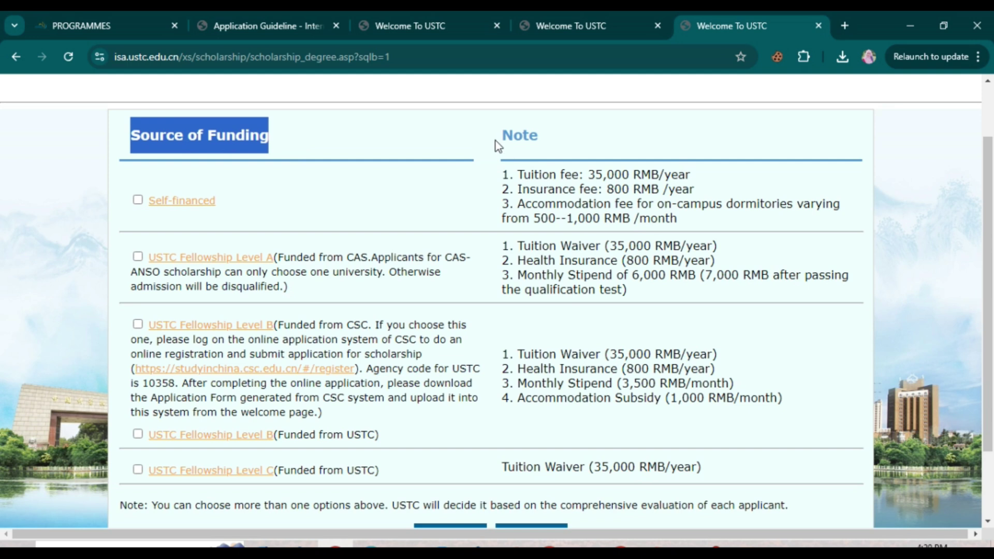
{"action": "left_click_drag", "start_coordinate": [498, 146], "coordinate": [557, 148]}
{"action": "left_click", "coordinate": [557, 148]}
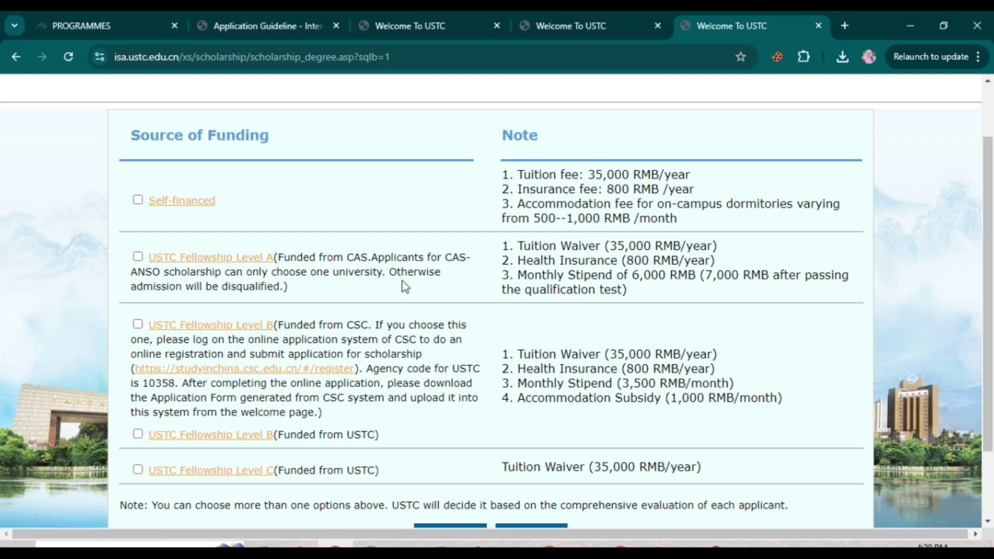
{"action": "left_click_drag", "start_coordinate": [628, 291], "coordinate": [507, 264]}
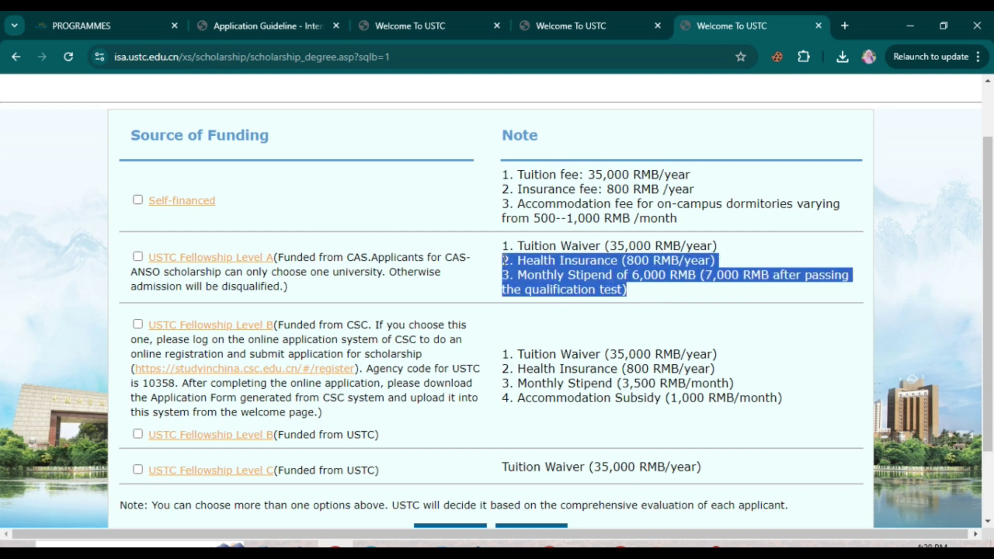
{"action": "left_click", "coordinate": [614, 272]}
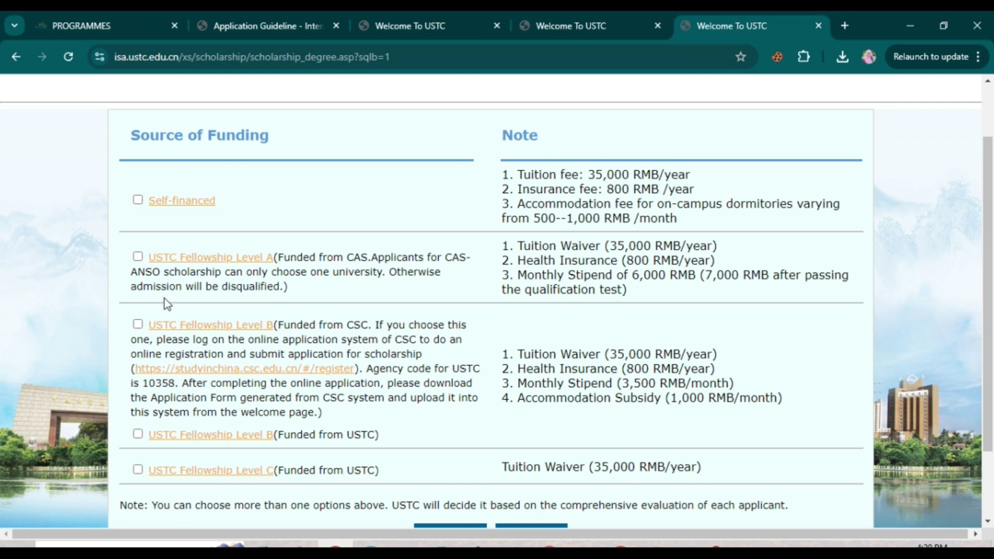
{"action": "left_click", "coordinate": [138, 257]}
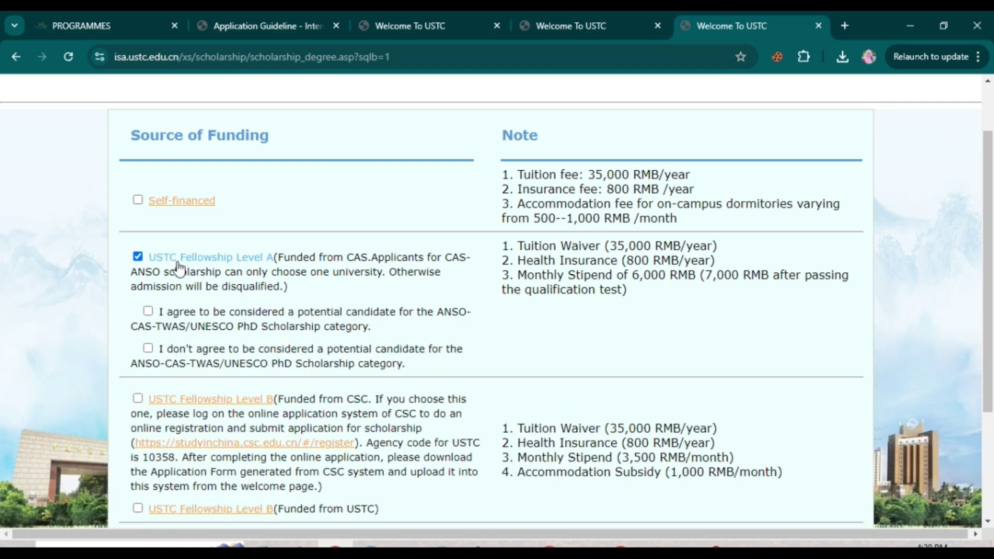
Step: Save the Level A funding choice with ANSO PhD consideration and continue
{"action": "scroll", "coordinate": [204, 298], "scroll_direction": "down", "scroll_amount": 1}
{"action": "scroll", "coordinate": [203, 299], "scroll_direction": "down", "scroll_amount": 2}
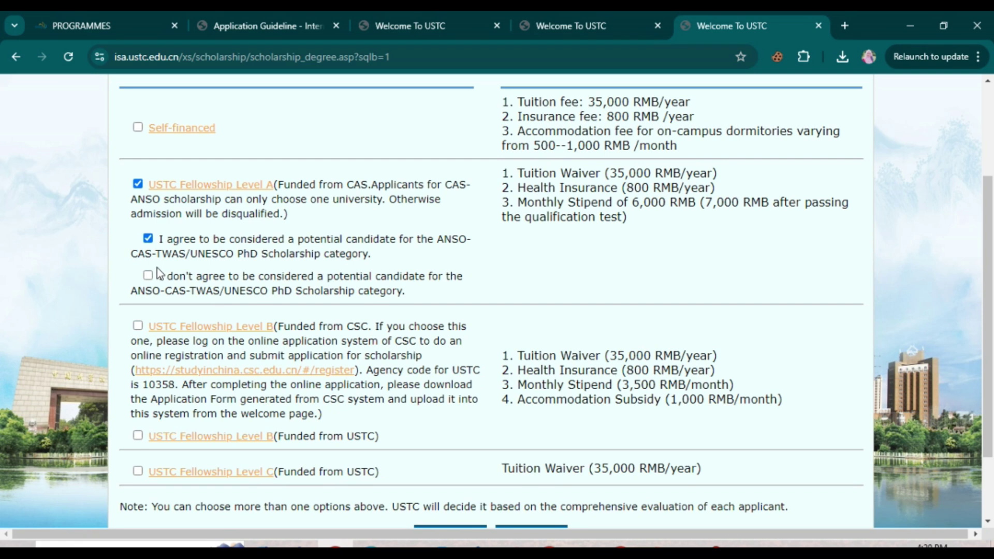
{"action": "scroll", "coordinate": [230, 272], "scroll_direction": "down", "scroll_amount": 2}
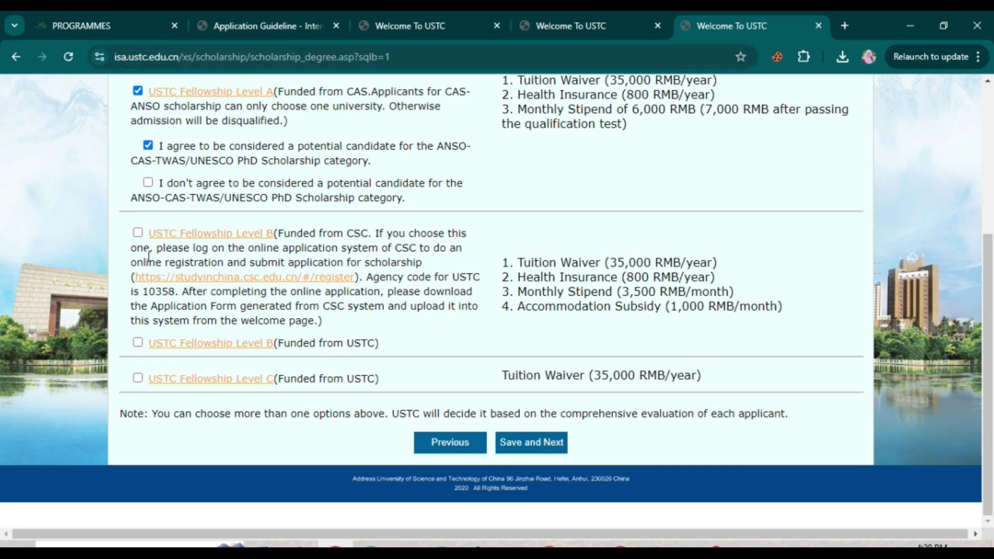
{"action": "left_click_drag", "start_coordinate": [165, 417], "coordinate": [769, 418]}
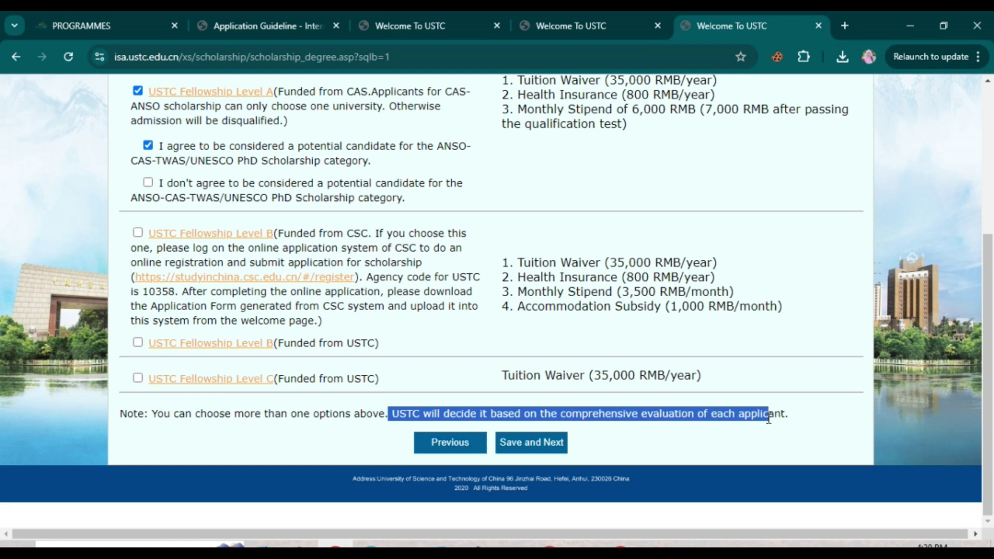
{"action": "left_click", "coordinate": [705, 442]}
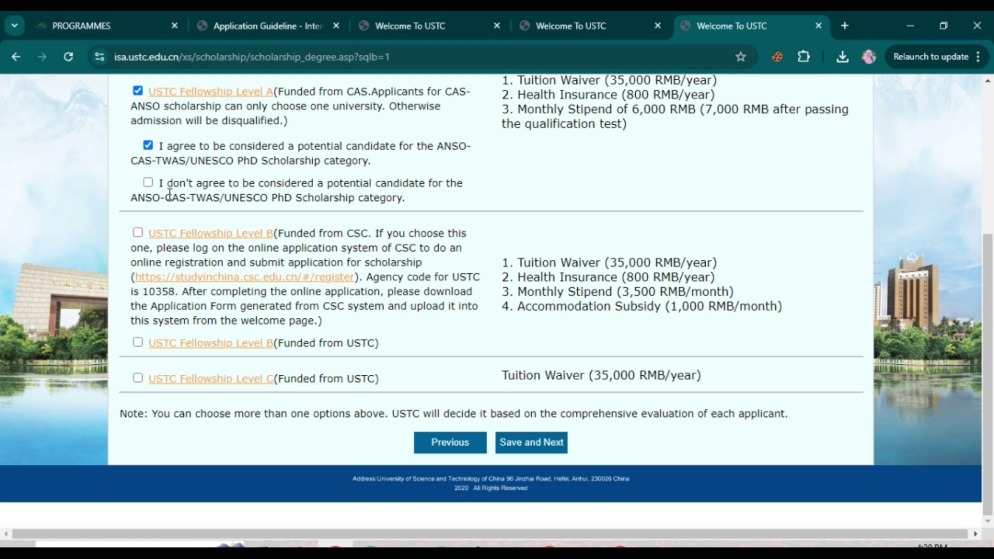
{"action": "left_click", "coordinate": [530, 452]}
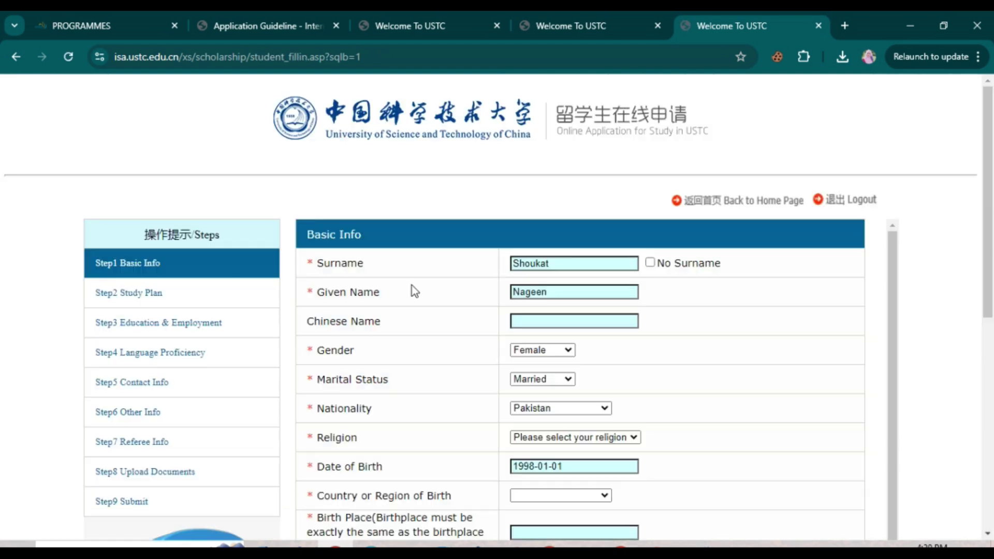
Step: Set marital status to Single and religion to Islam
{"action": "scroll", "coordinate": [412, 285], "scroll_direction": "down", "scroll_amount": 1}
{"action": "scroll", "coordinate": [384, 449], "scroll_direction": "down", "scroll_amount": 3}
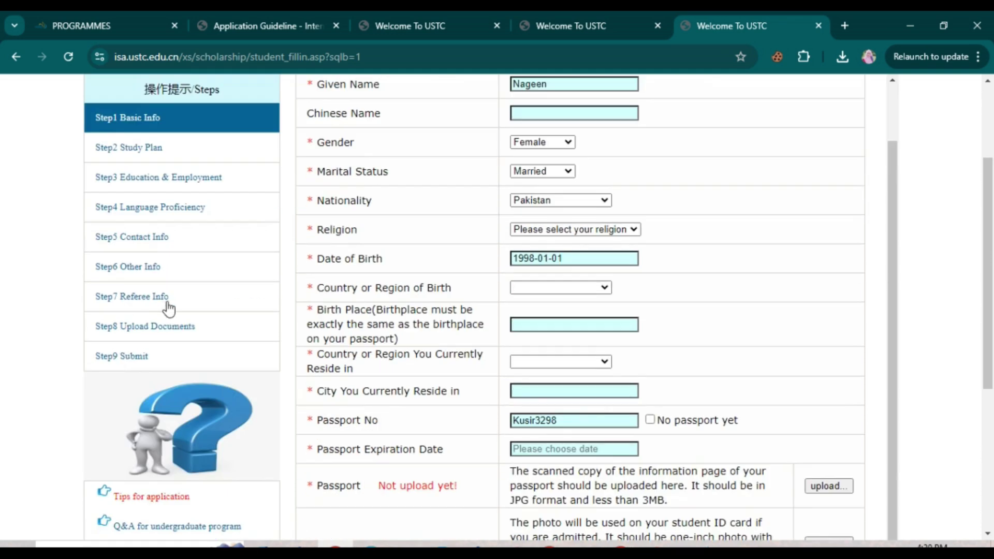
{"action": "scroll", "coordinate": [166, 306], "scroll_direction": "up", "scroll_amount": 3}
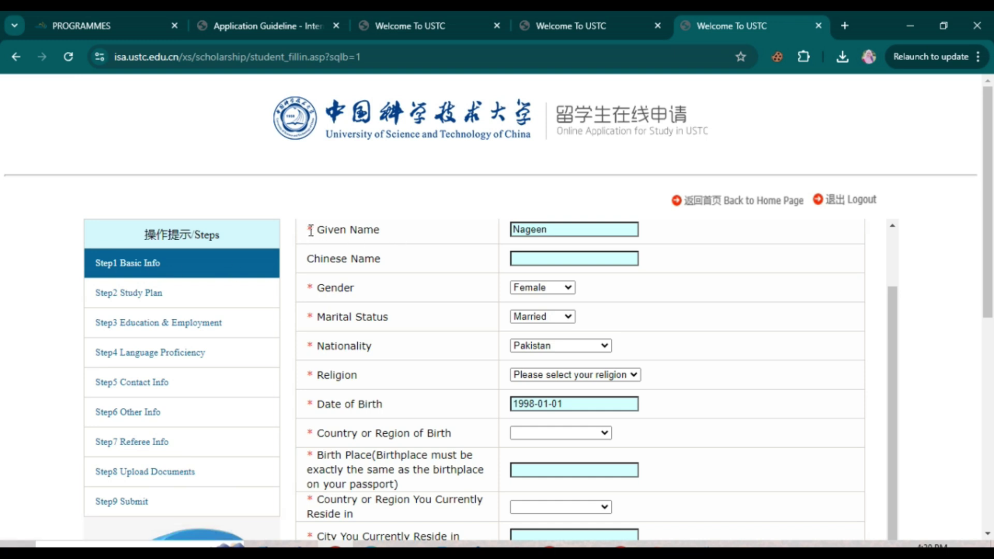
{"action": "scroll", "coordinate": [462, 283], "scroll_direction": "down", "scroll_amount": 3}
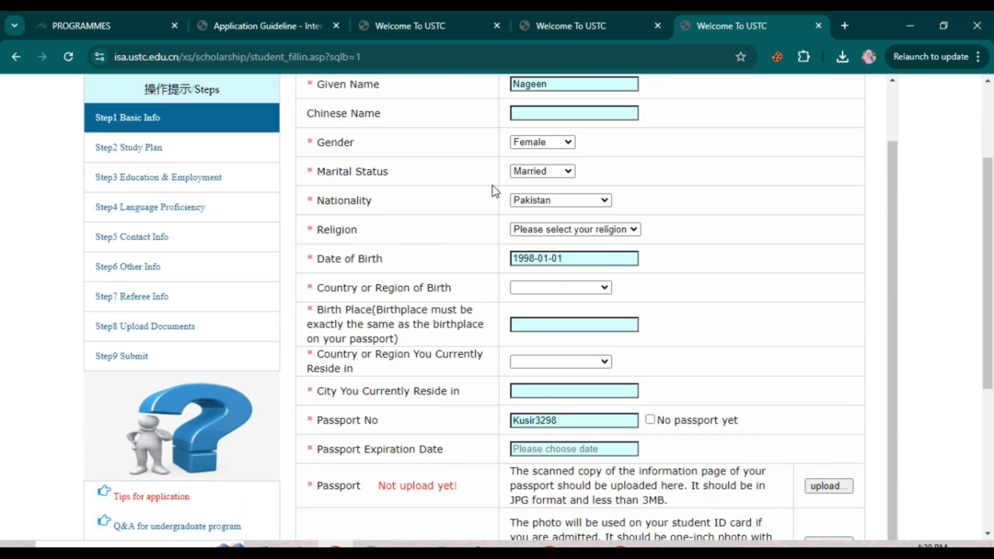
{"action": "left_click", "coordinate": [562, 171]}
{"action": "left_click", "coordinate": [553, 205]}
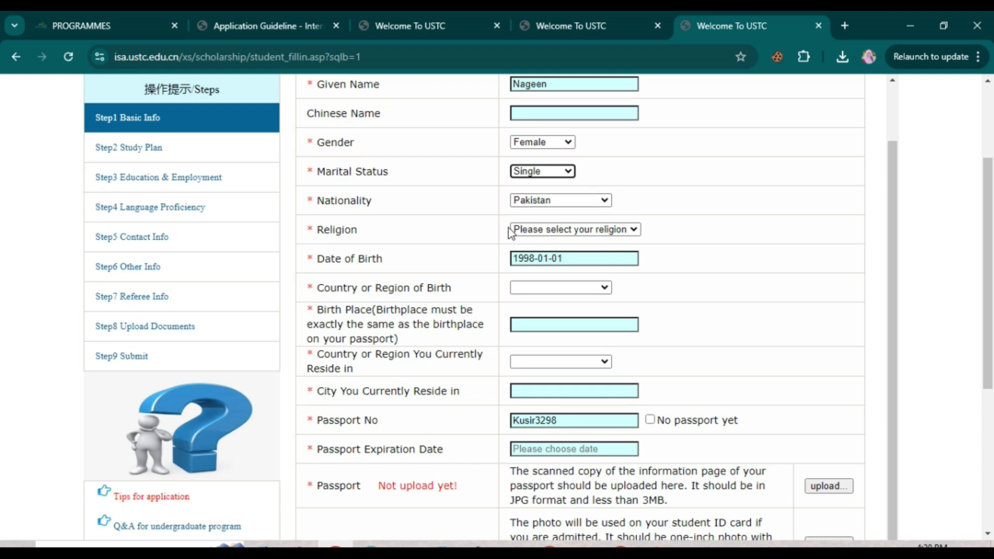
{"action": "left_click", "coordinate": [554, 229]}
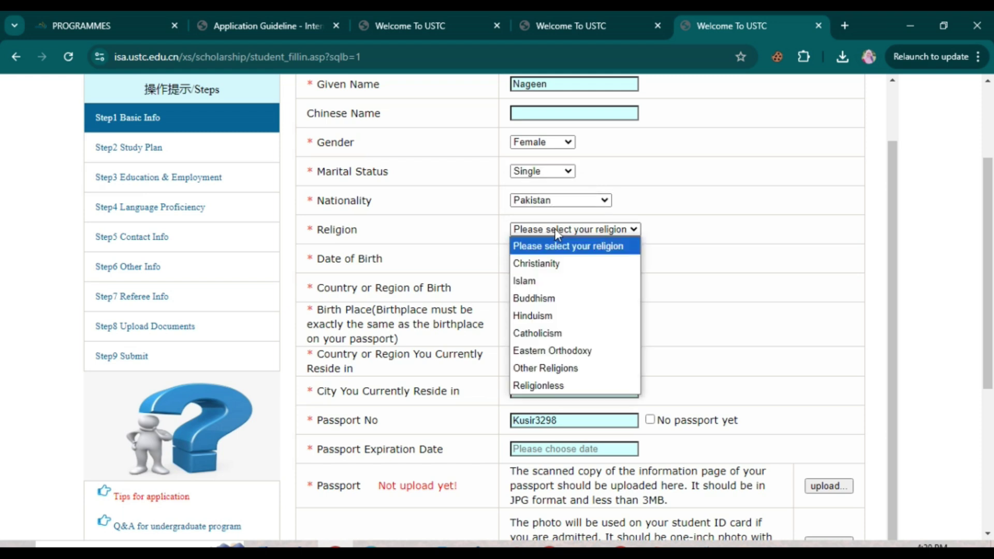
{"action": "left_click", "coordinate": [536, 282]}
Step: Set birth and residence country to Pakistan, with birth place and current city Lahore
{"action": "left_click", "coordinate": [533, 287]}
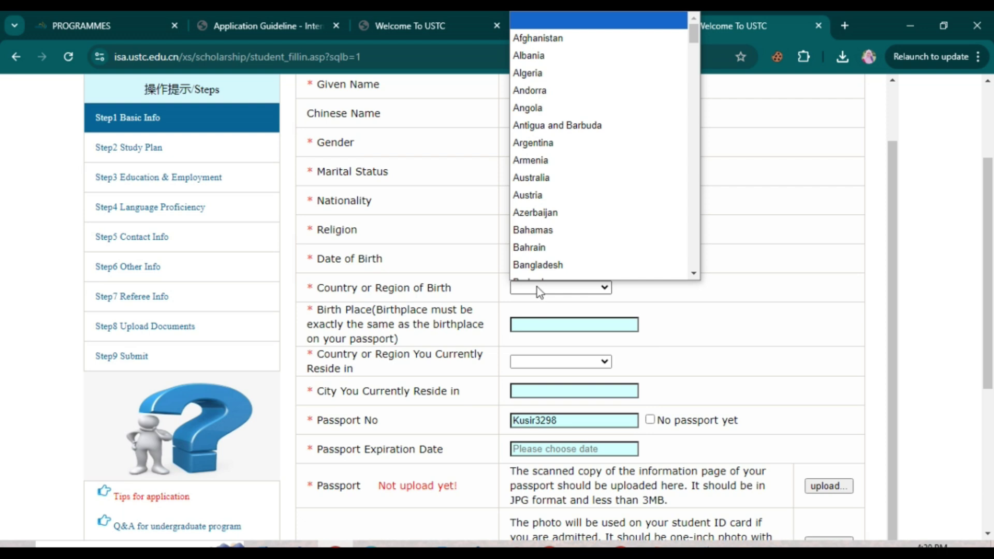
{"action": "key", "text": "p"}
{"action": "left_click", "coordinate": [532, 325]}
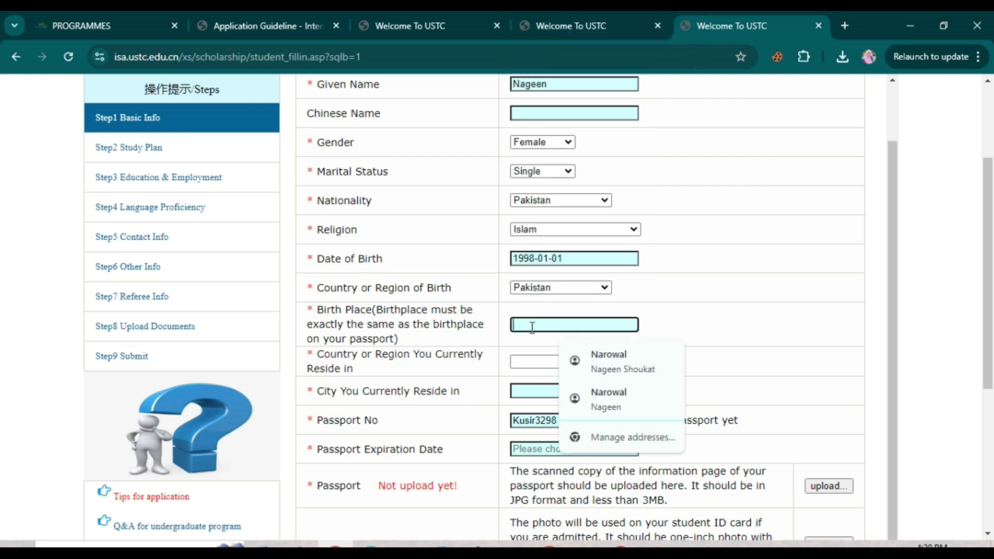
{"action": "type", "text": "Lahore"}
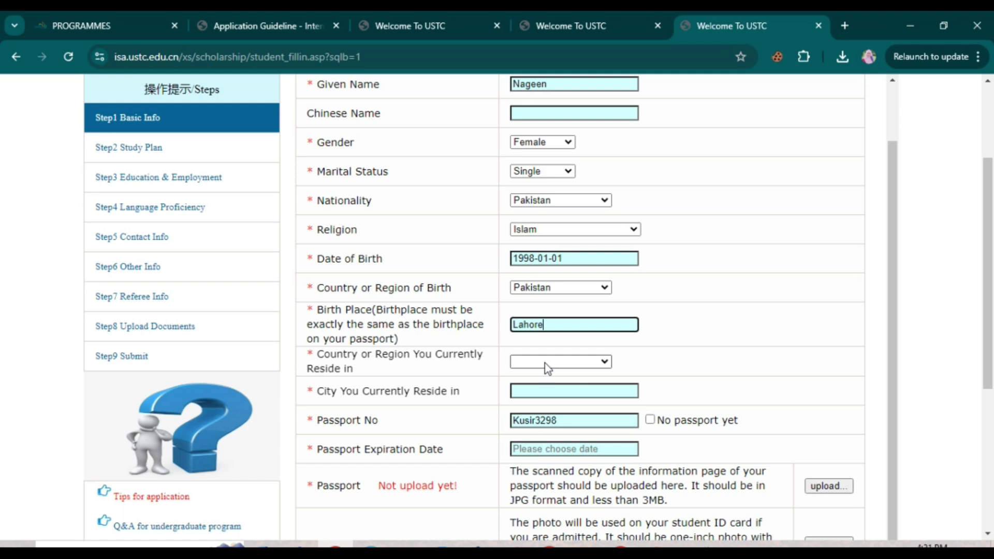
{"action": "left_click", "coordinate": [544, 362]}
{"action": "key", "text": "p"}
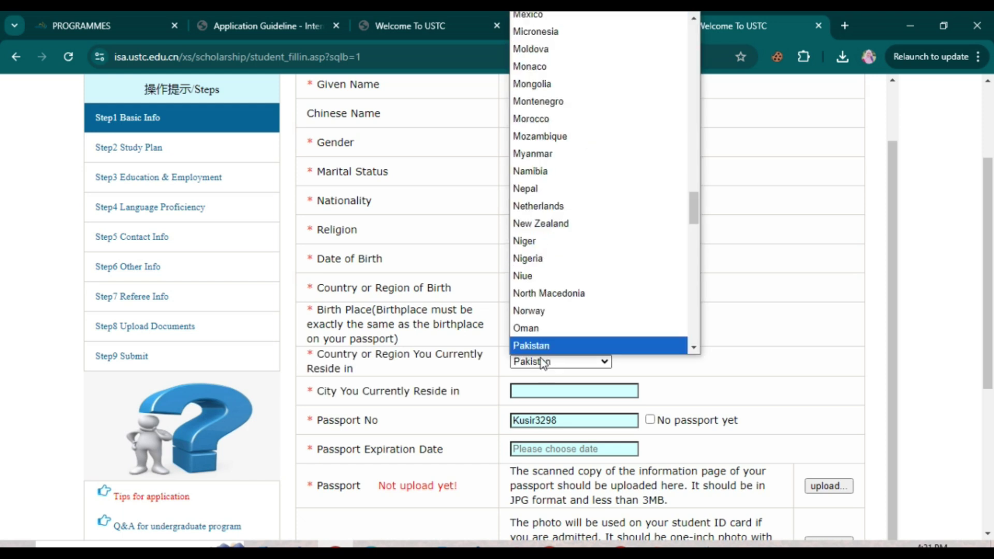
{"action": "key", "text": "Return"}
{"action": "left_click", "coordinate": [563, 392]}
{"action": "type", "text": "Lahore"}
{"action": "scroll", "coordinate": [338, 273], "scroll_direction": "down", "scroll_amount": 3}
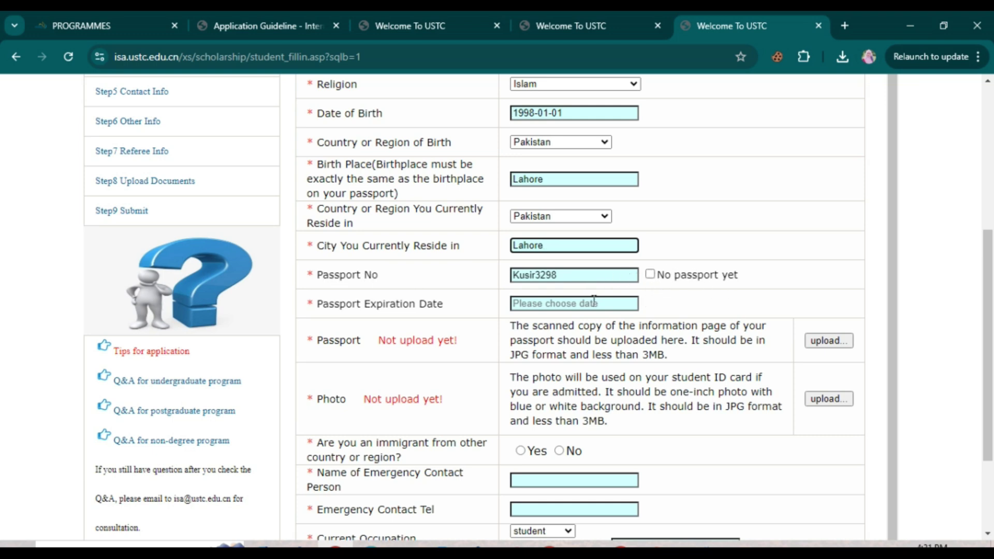
Step: Enter passport expiration date 2030/01/01 and submit the 'Passport Scanned' file as the passport upload
{"action": "left_click", "coordinate": [530, 303]}
{"action": "type", "text": "2030/01/01"}
{"action": "left_click_drag", "start_coordinate": [317, 340], "coordinate": [358, 340]}
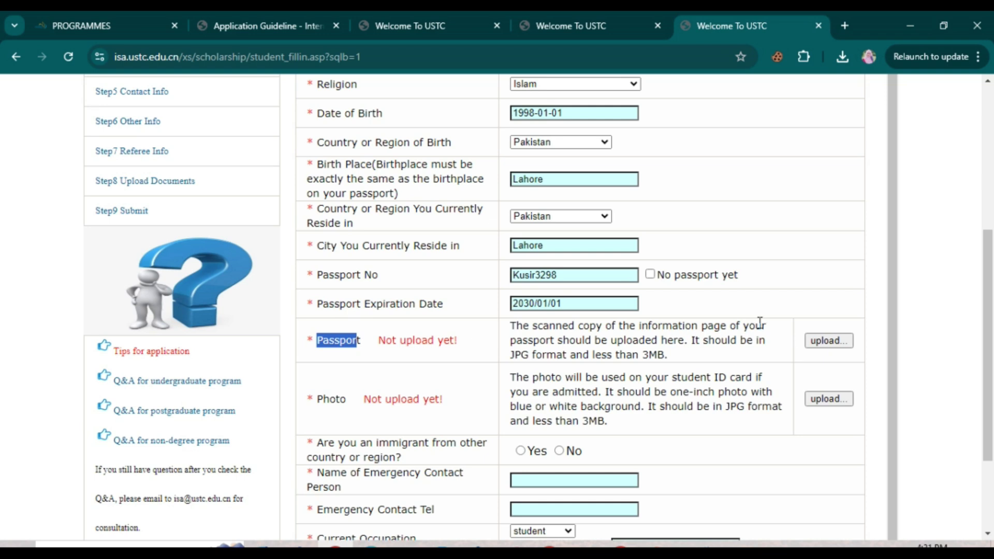
{"action": "left_click", "coordinate": [821, 343]}
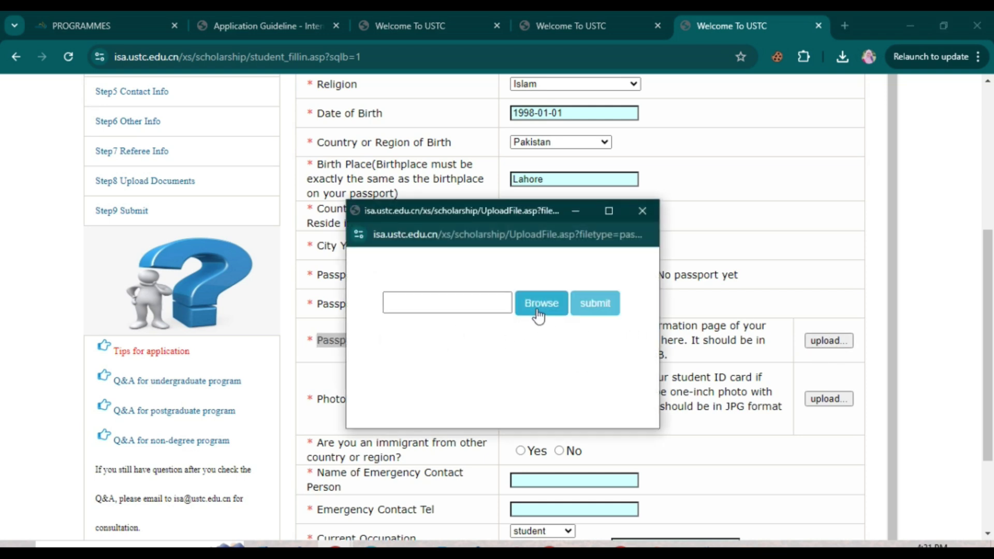
{"action": "left_click", "coordinate": [538, 313]}
{"action": "left_click", "coordinate": [937, 290]}
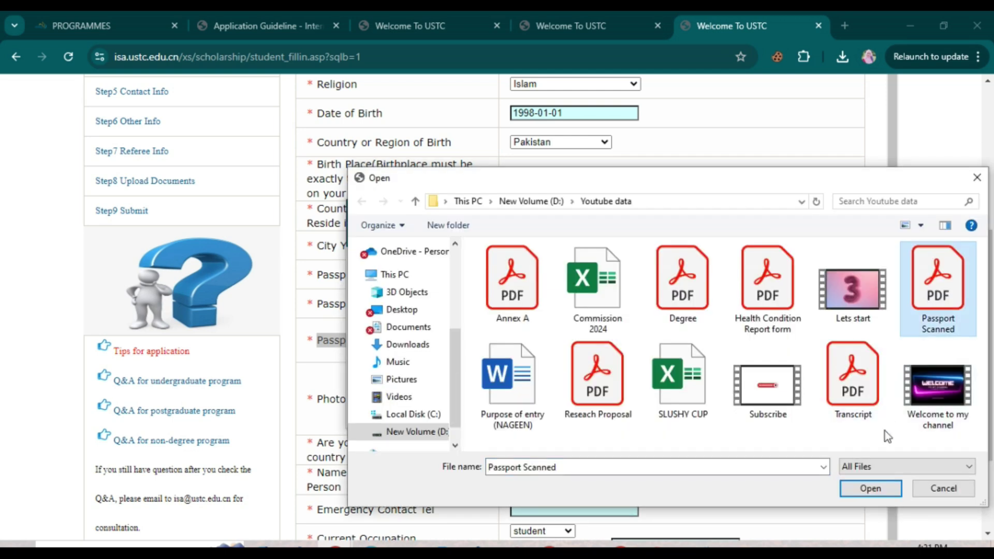
{"action": "left_click", "coordinate": [870, 488]}
{"action": "left_click", "coordinate": [584, 310]}
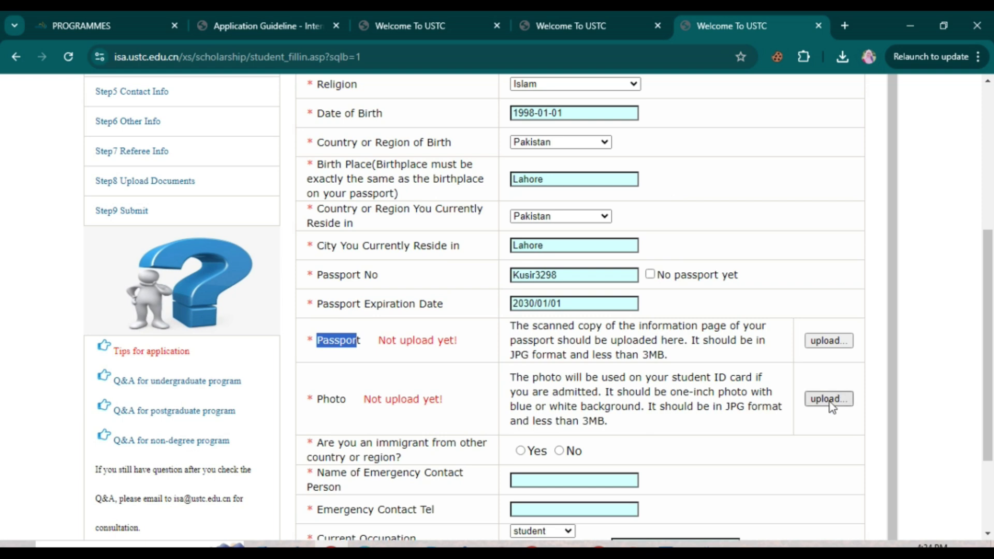
Step: Review the photo requirements and bring up the photo upload window
{"action": "double_click", "coordinate": [322, 404]}
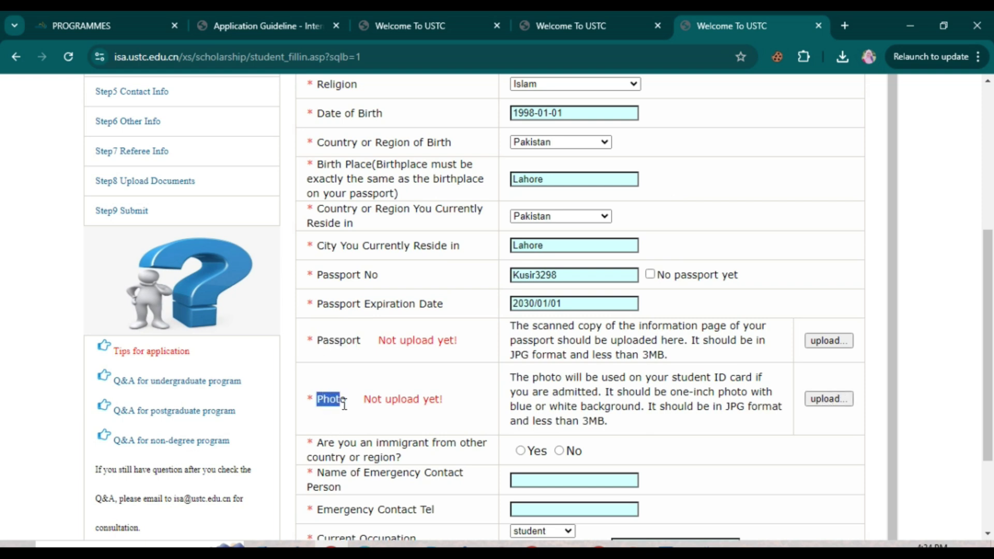
{"action": "left_click_drag", "start_coordinate": [543, 377], "coordinate": [643, 403]}
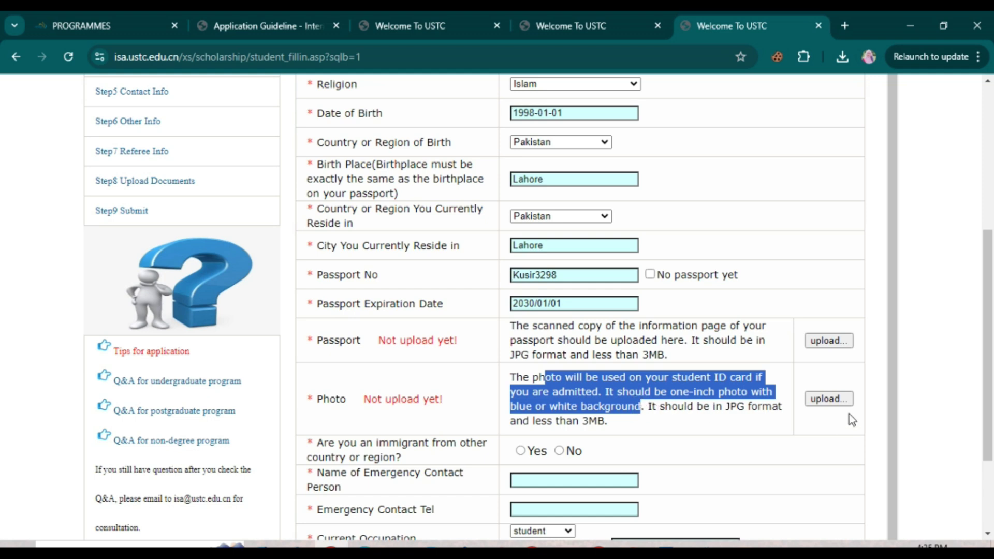
{"action": "left_click", "coordinate": [827, 398]}
Step: Skip the photo upload, answer No to immigrant, and enter the emergency contact's name and phone
{"action": "left_click", "coordinate": [321, 309]}
{"action": "scroll", "coordinate": [321, 309], "scroll_direction": "down", "scroll_amount": 3}
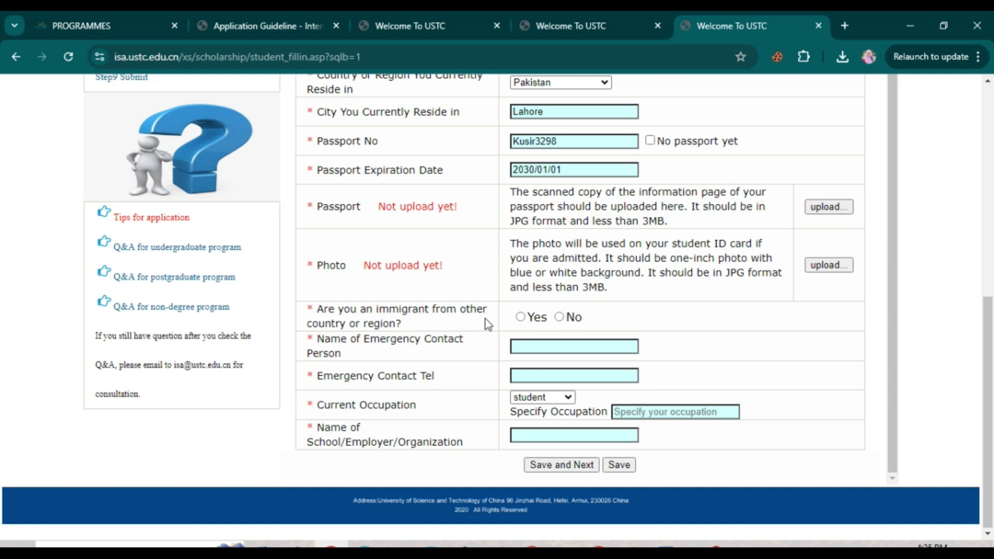
{"action": "left_click", "coordinate": [559, 317]}
{"action": "left_click", "coordinate": [520, 346]}
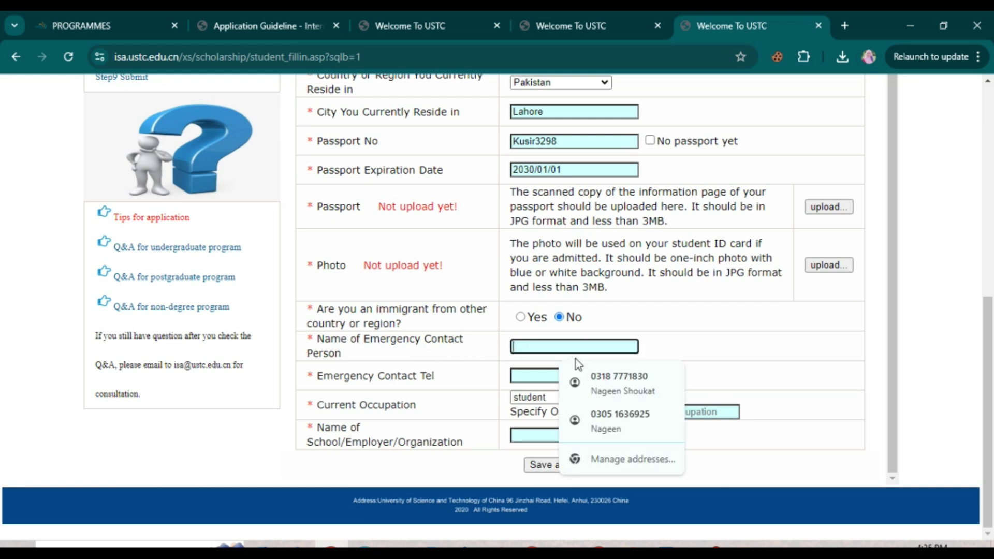
{"action": "left_click", "coordinate": [542, 374]}
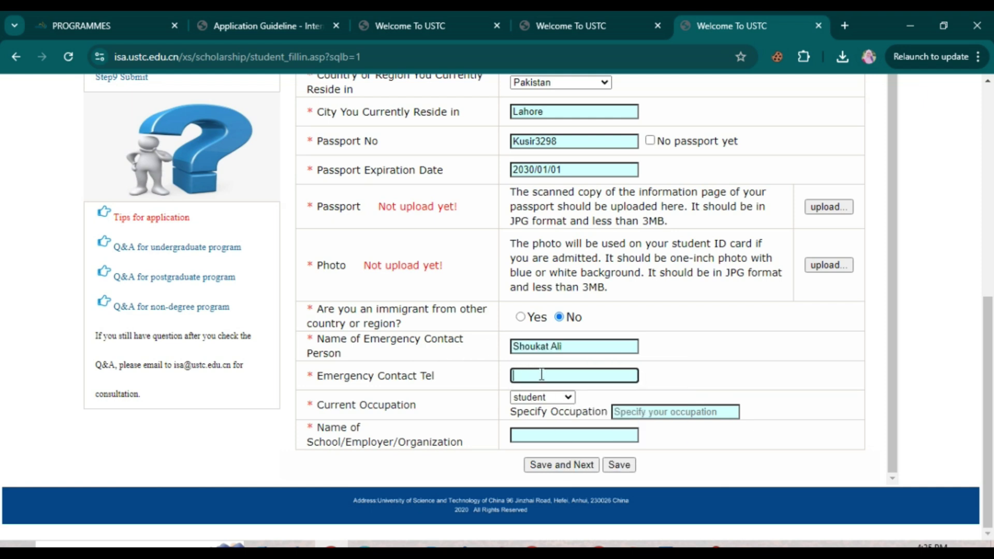
Step: Keep occupation 'student', give University of Lahore as the school, and save Basic Info
{"action": "left_click", "coordinate": [555, 397]}
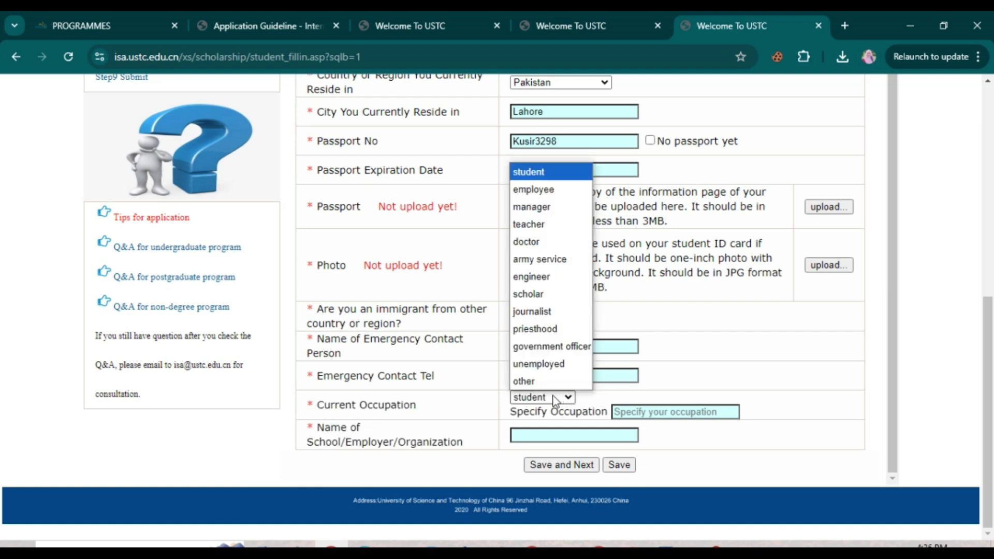
{"action": "left_click", "coordinate": [557, 399]}
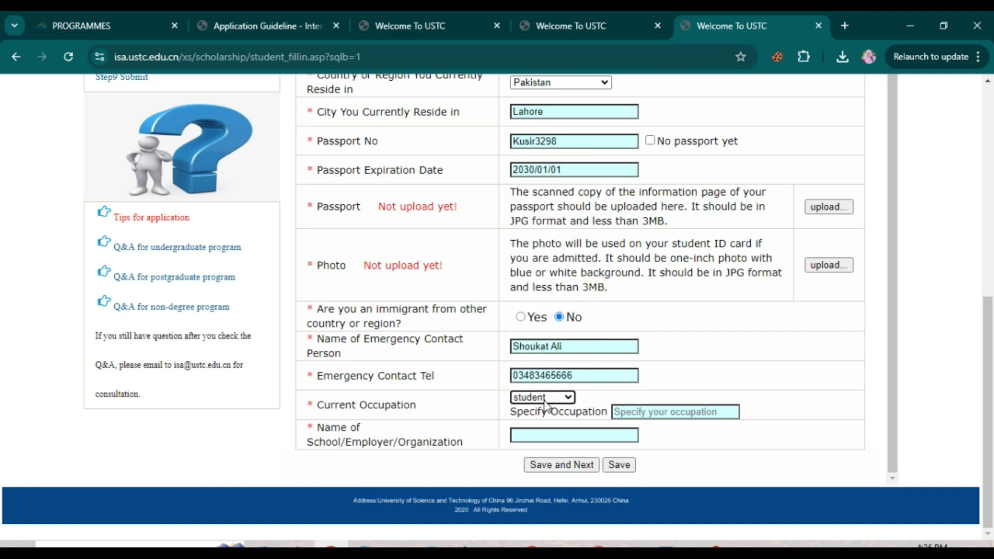
{"action": "key", "text": "Tab"}
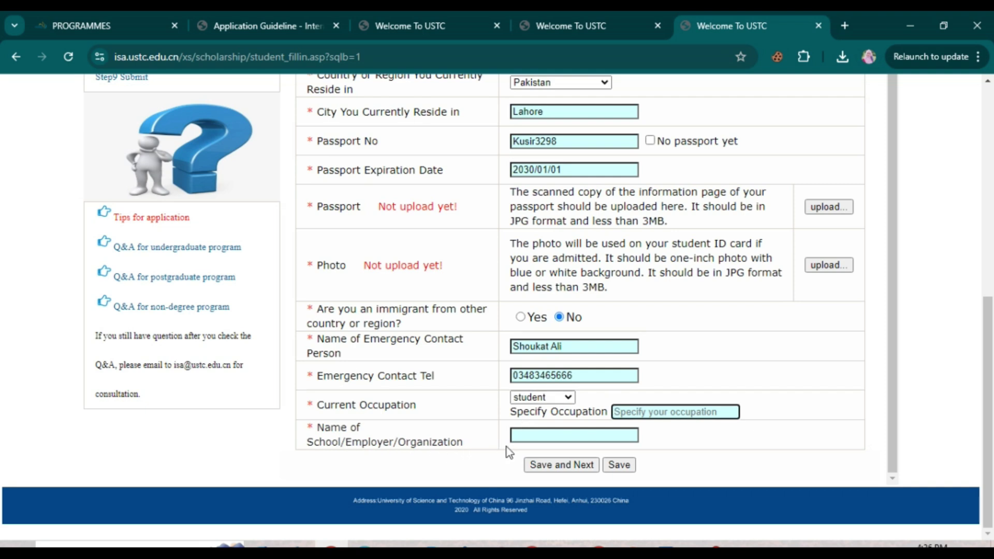
{"action": "left_click", "coordinate": [539, 436]}
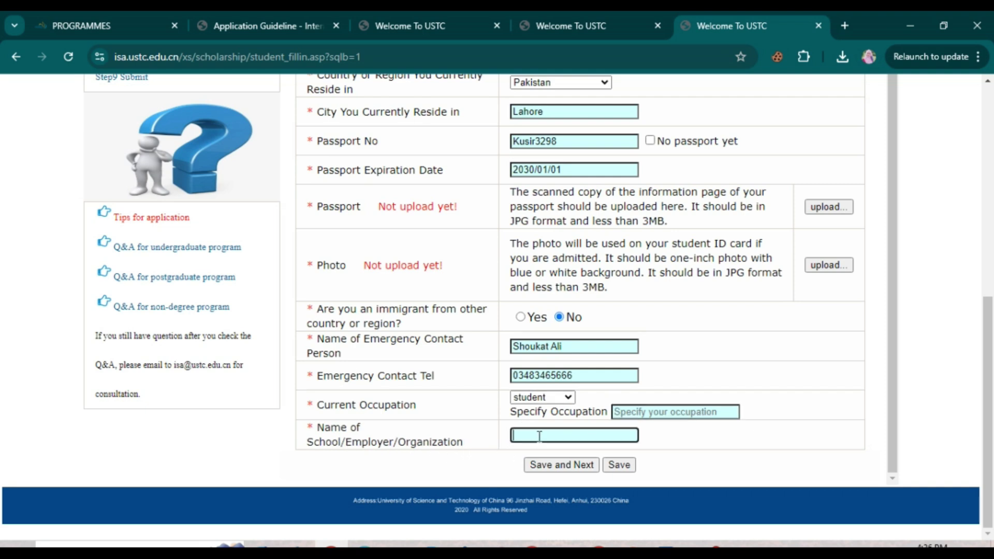
{"action": "scroll", "coordinate": [549, 440], "scroll_direction": "up", "scroll_amount": 10}
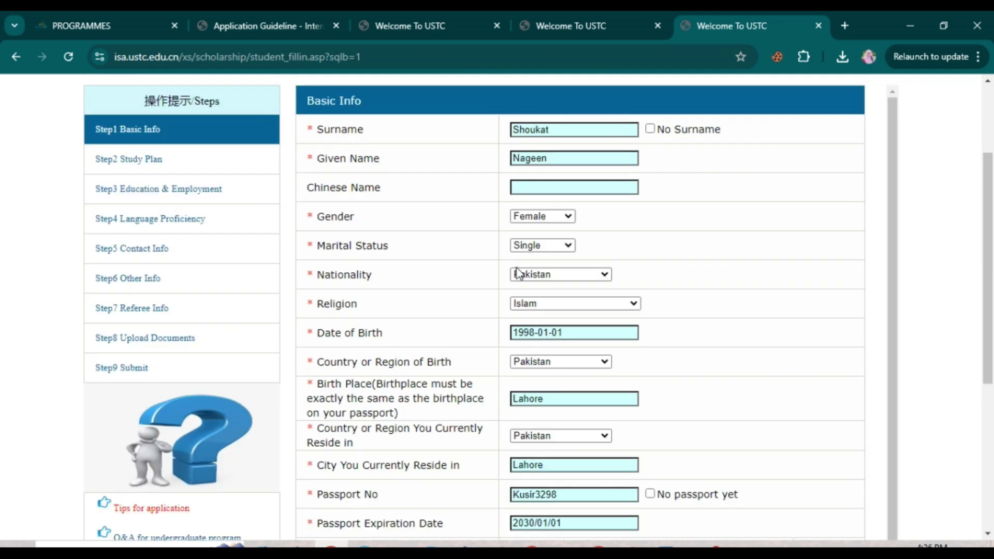
{"action": "scroll", "coordinate": [518, 271], "scroll_direction": "down", "scroll_amount": 7}
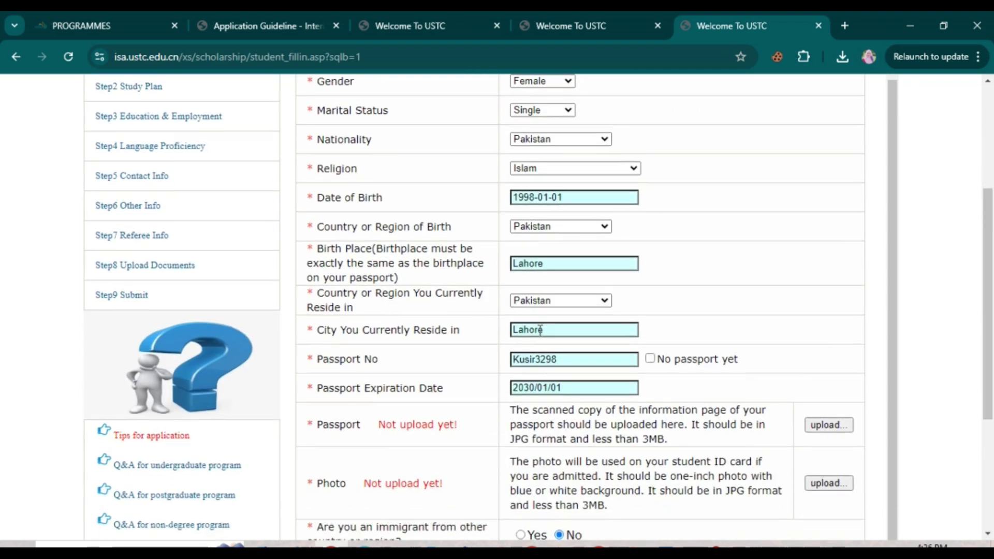
{"action": "left_click", "coordinate": [584, 466]}
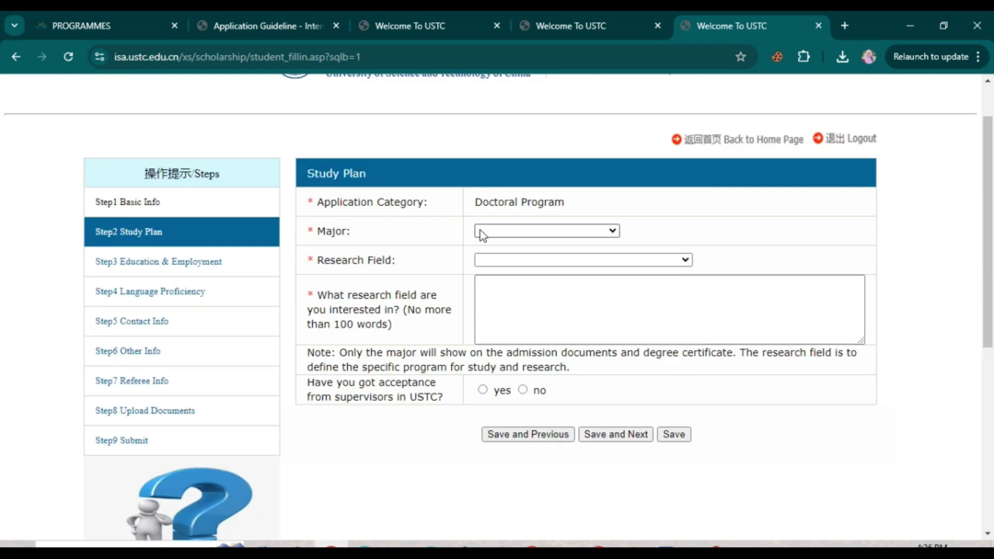
Step: Set the major to Chemistry and the research field to Physical Chemistry
{"action": "left_click", "coordinate": [502, 231]}
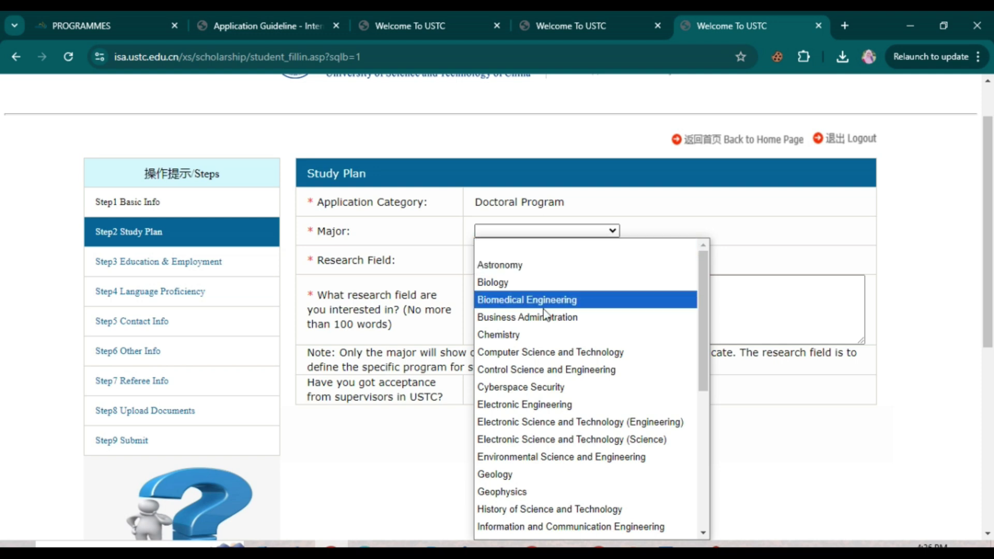
{"action": "left_click", "coordinate": [505, 335]}
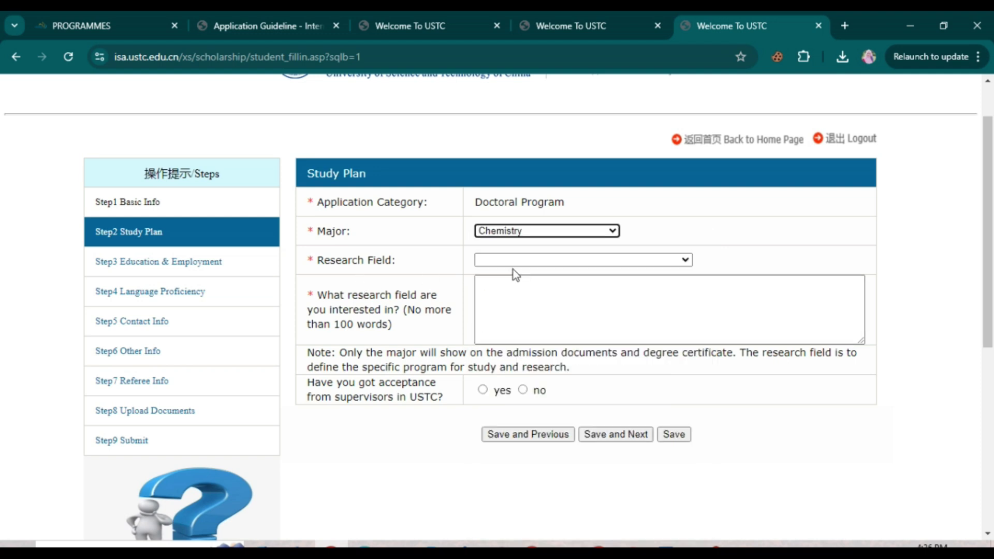
{"action": "left_click", "coordinate": [515, 261]}
{"action": "left_click", "coordinate": [517, 347]}
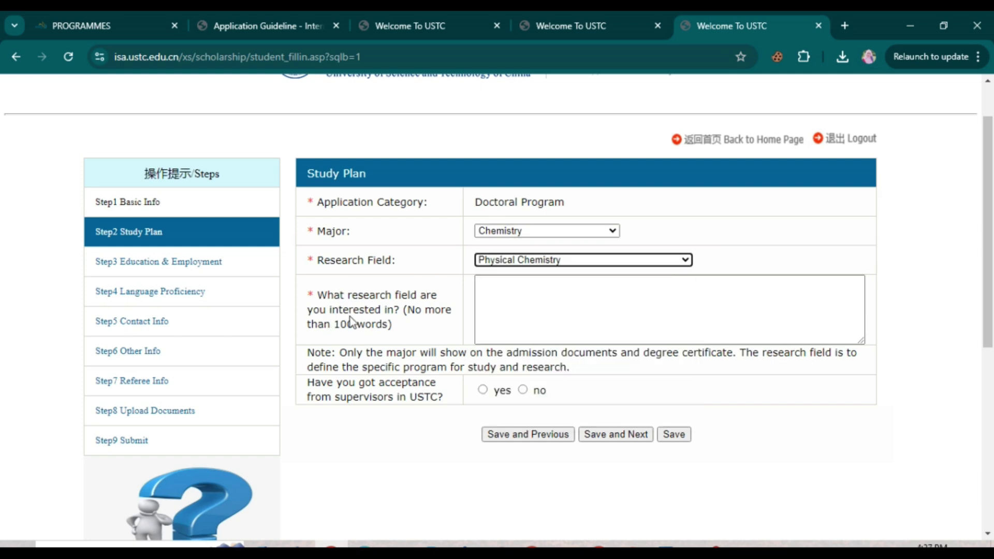
Step: Paste 'Biosensing of biomarkers' as the research interest and mark supervisor acceptance as yes
{"action": "left_click", "coordinate": [485, 296]}
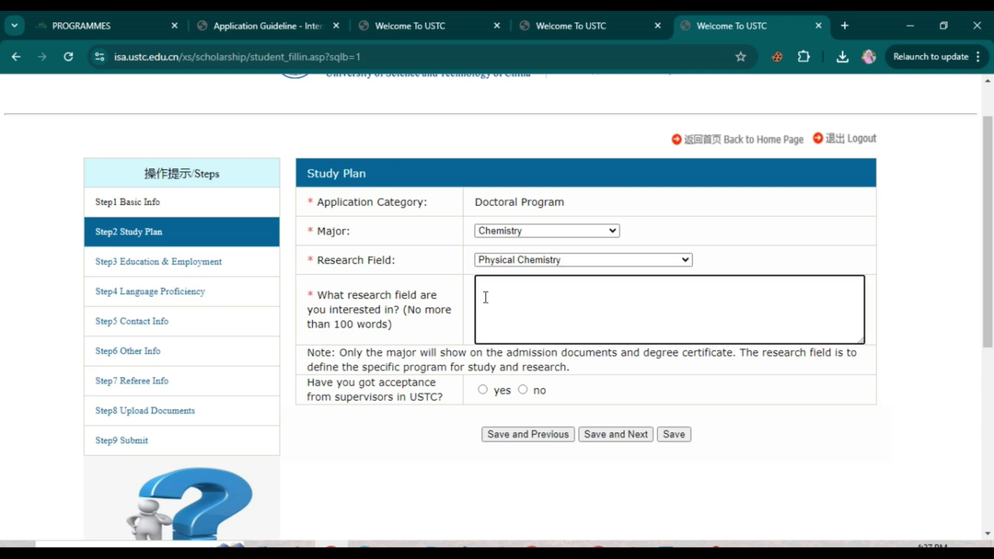
{"action": "type", "text": "Biosensing of biomarkers"}
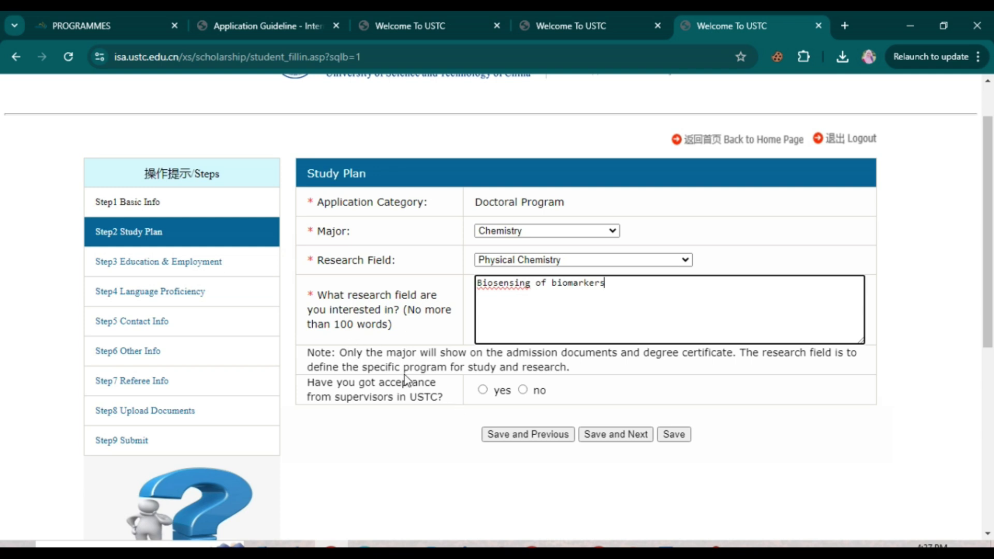
{"action": "left_click", "coordinate": [521, 391]}
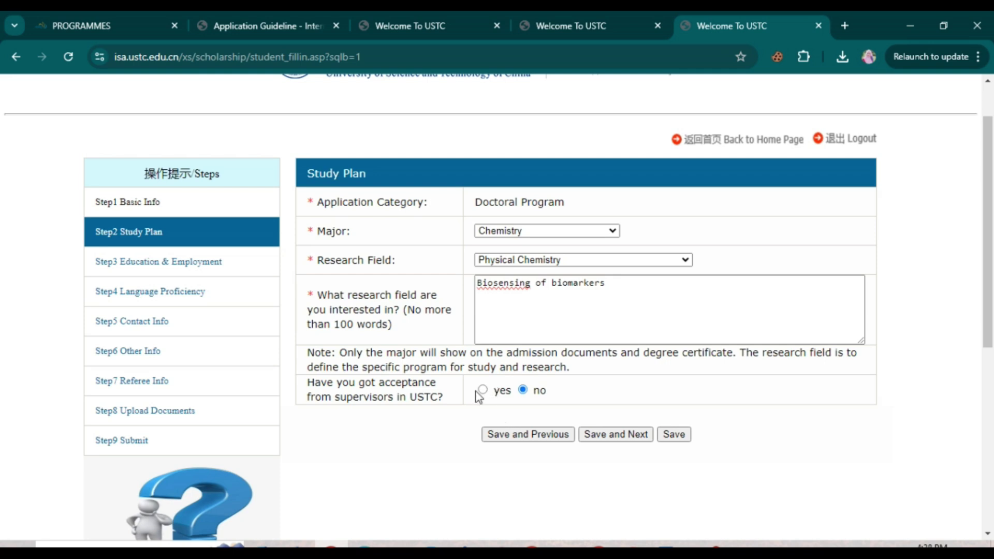
{"action": "left_click", "coordinate": [482, 390]}
{"action": "scroll", "coordinate": [482, 390], "scroll_direction": "down", "scroll_amount": 4}
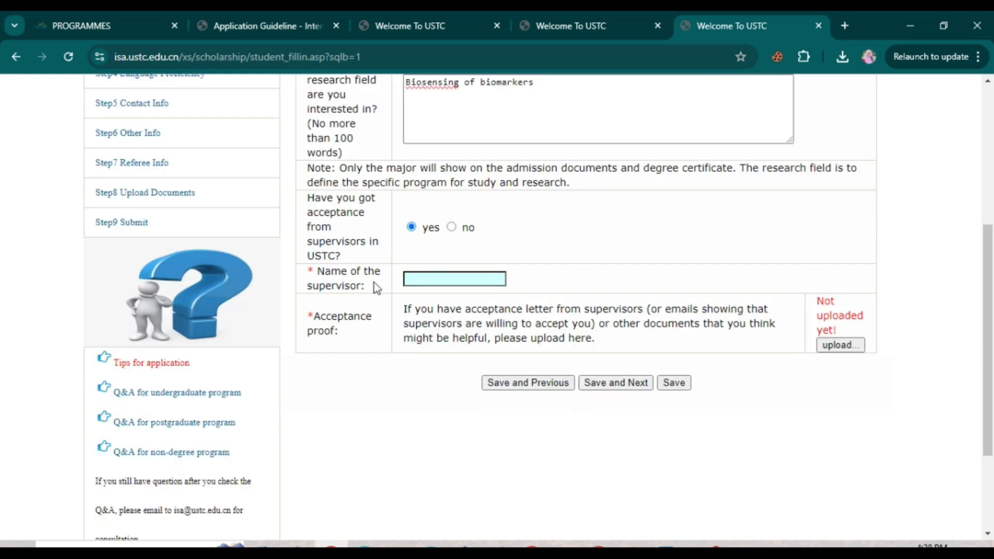
{"action": "scroll", "coordinate": [406, 277], "scroll_direction": "up", "scroll_amount": 5}
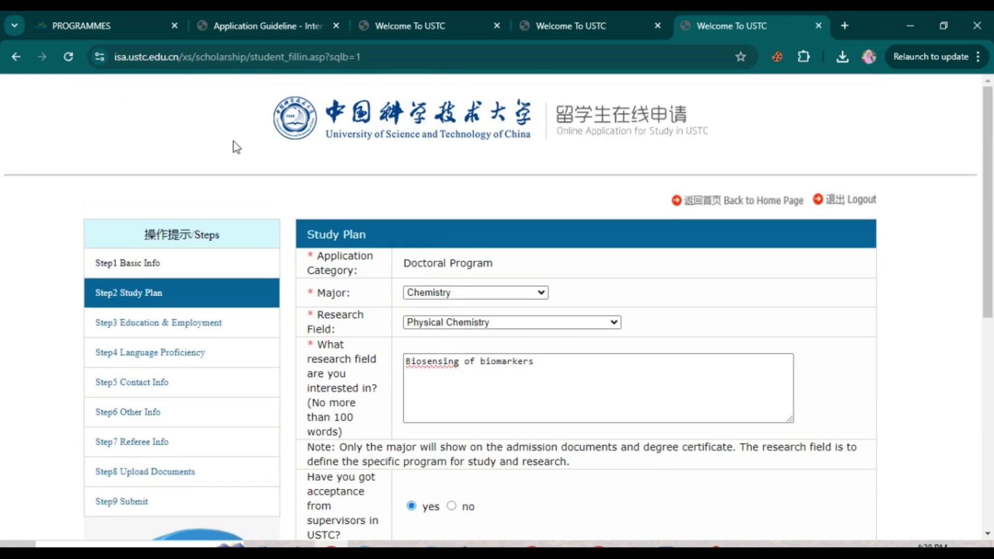
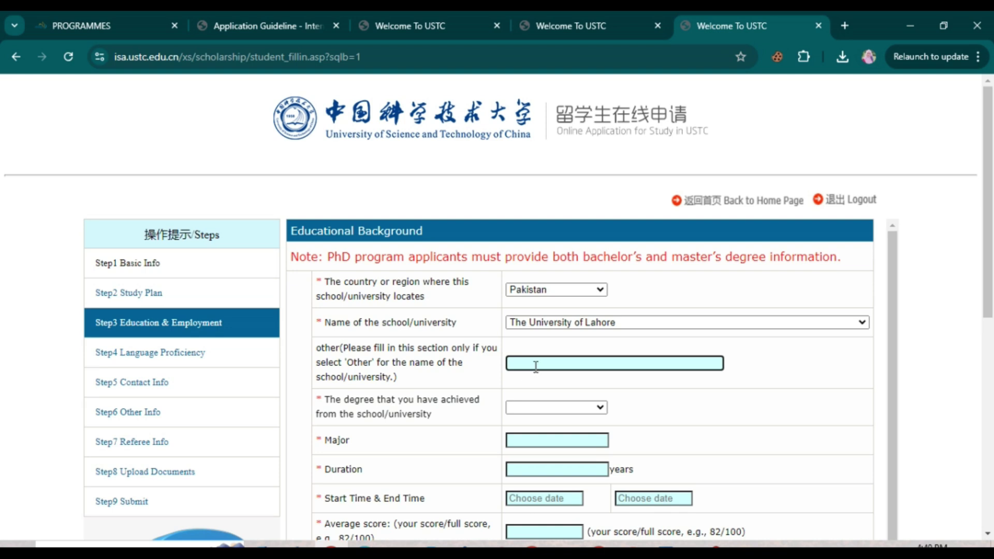
Step: Choose Bachelor Degree with Chemistry as the major and a 4-year duration
{"action": "scroll", "coordinate": [524, 375], "scroll_direction": "down", "scroll_amount": 3}
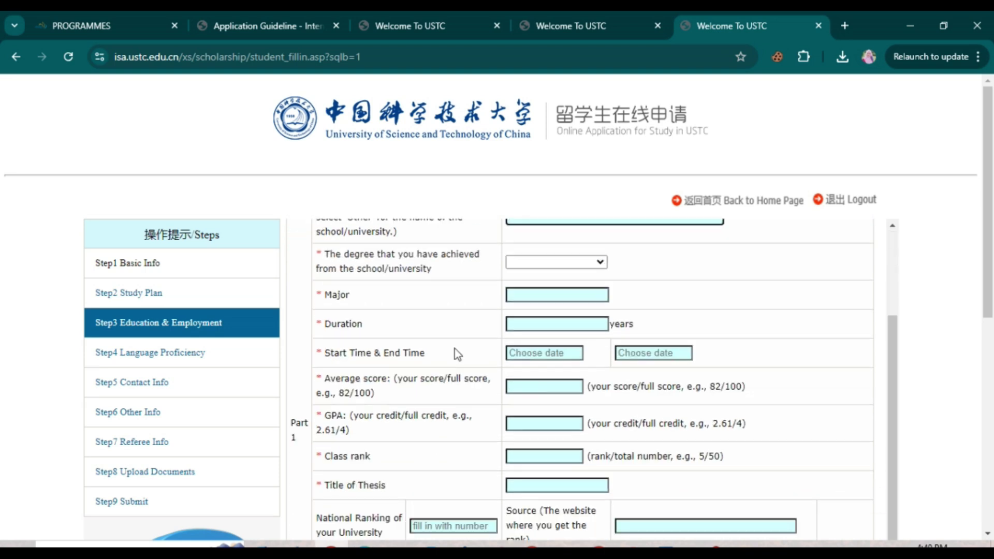
{"action": "scroll", "coordinate": [454, 350], "scroll_direction": "up", "scroll_amount": 2}
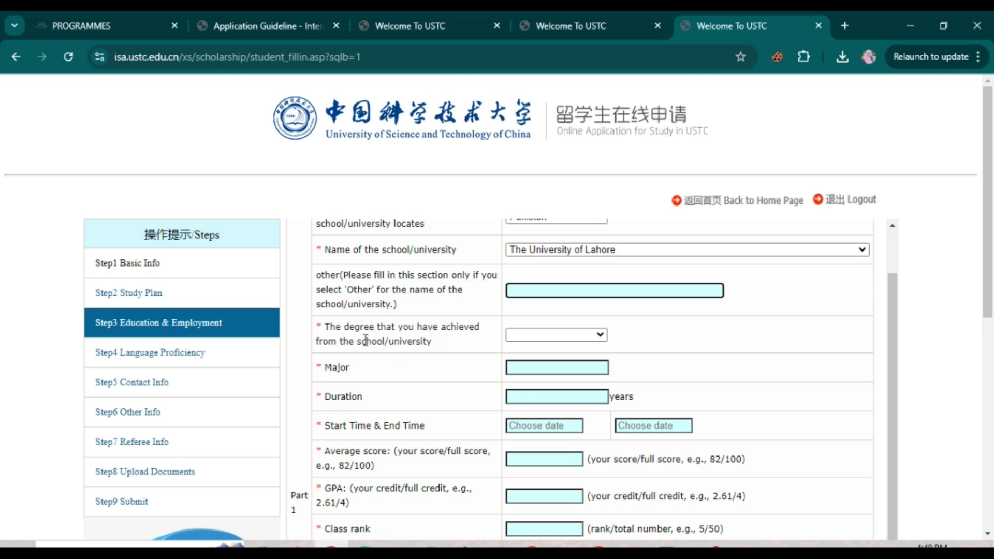
{"action": "left_click", "coordinate": [515, 335]}
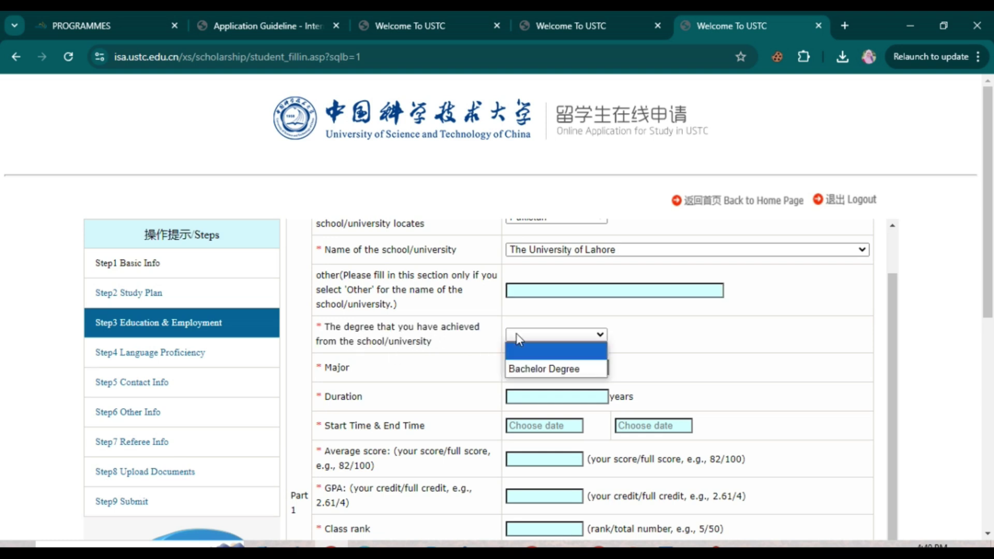
{"action": "left_click", "coordinate": [534, 373]}
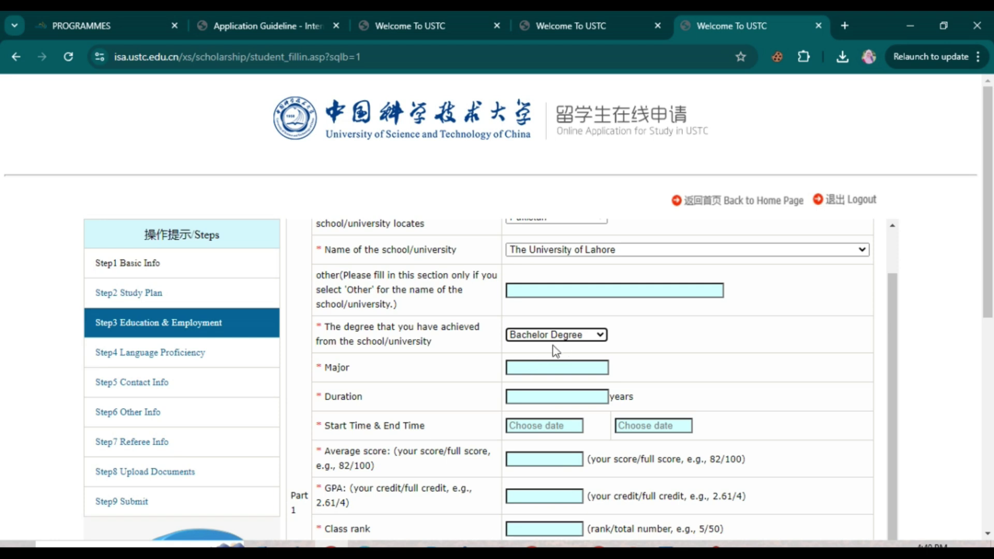
{"action": "scroll", "coordinate": [530, 357], "scroll_direction": "down", "scroll_amount": 1}
{"action": "left_click", "coordinate": [527, 297]}
{"action": "type", "text": "Chemistry"}
{"action": "left_click", "coordinate": [536, 325]}
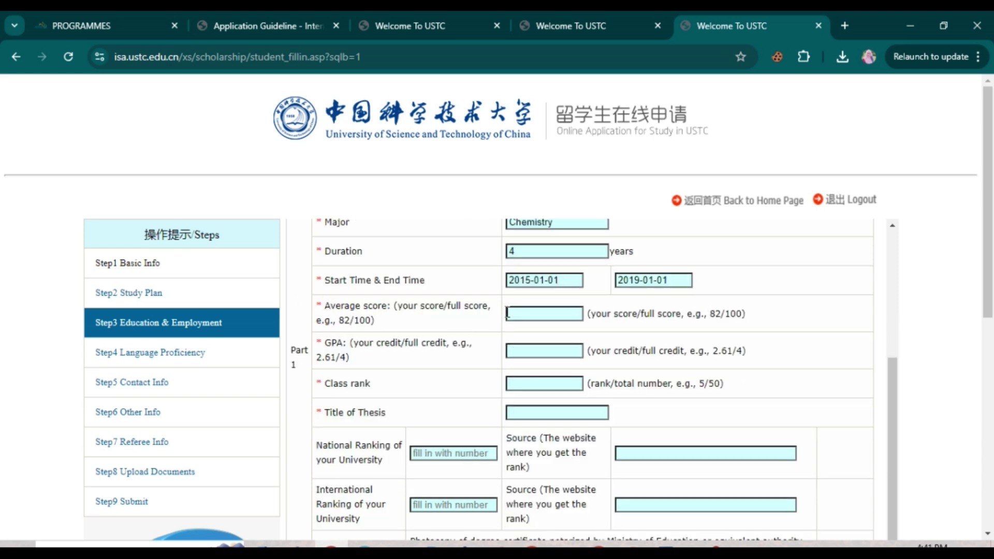
Step: Enter average score 89/100, GPA 3.75/4, class rank 3/10 and thesis title NIL
{"action": "left_click", "coordinate": [506, 313]}
{"action": "type", "text": "89/100"}
{"action": "left_click", "coordinate": [528, 355]}
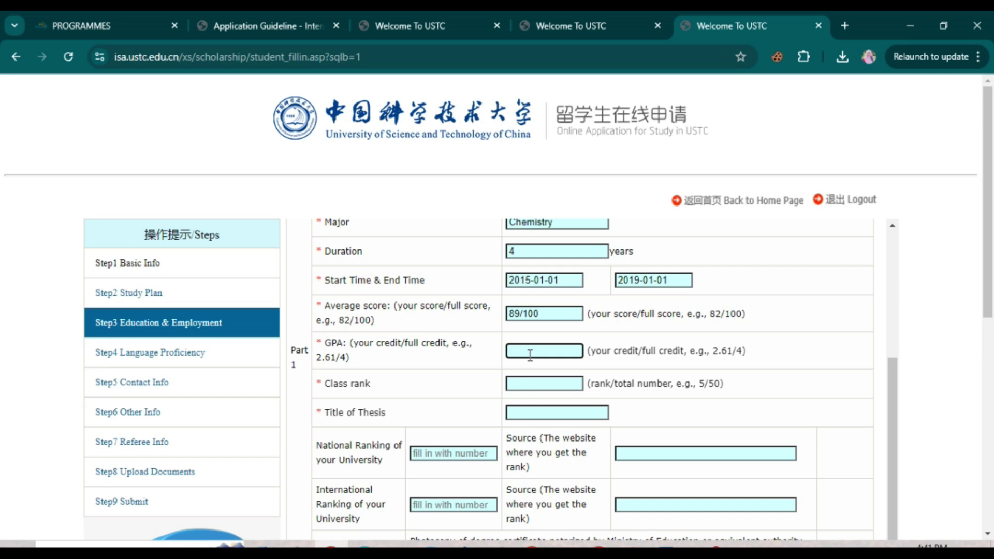
{"action": "type", "text": "3.75/4"}
{"action": "left_click", "coordinate": [518, 384]}
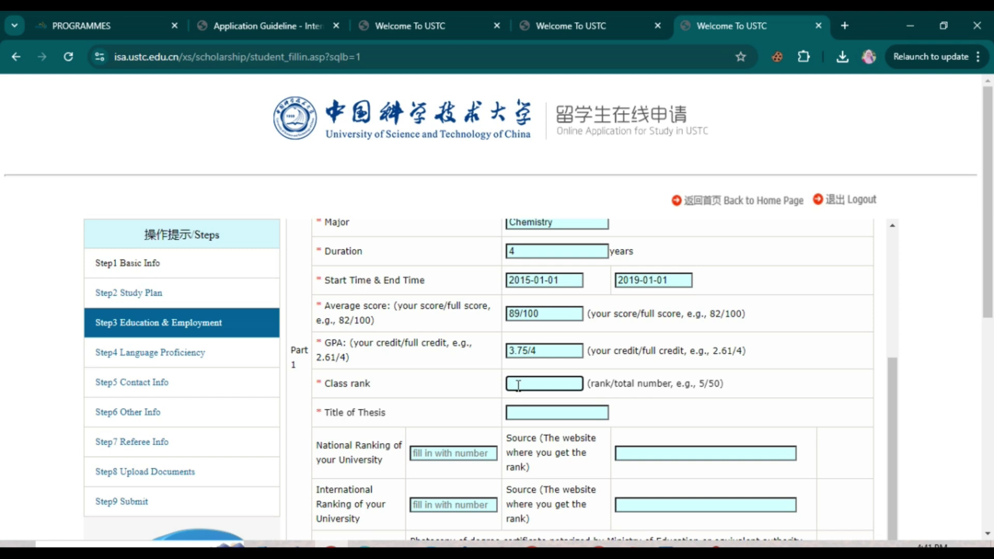
{"action": "type", "text": "3/10"}
{"action": "scroll", "coordinate": [518, 384], "scroll_direction": "down", "scroll_amount": 1}
{"action": "left_click", "coordinate": [518, 334]}
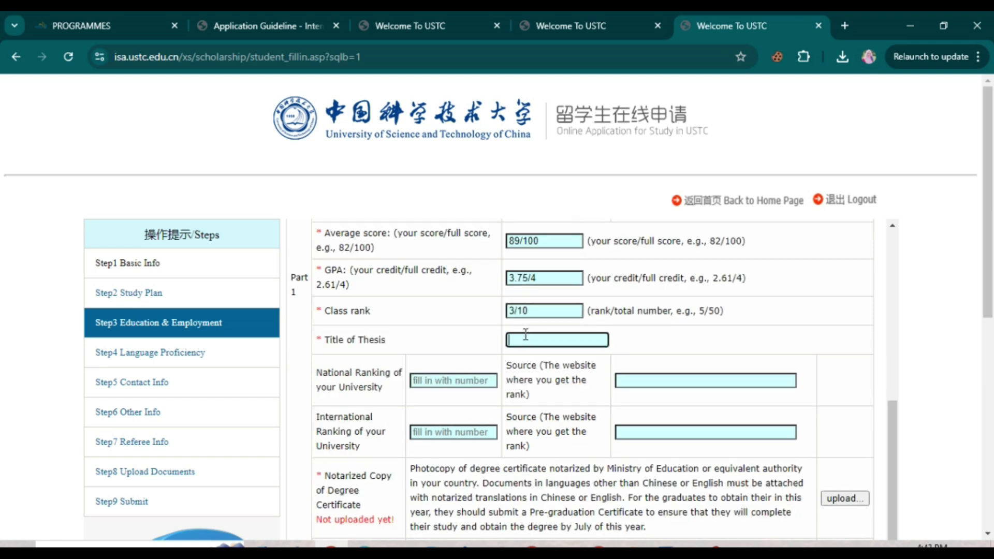
{"action": "type", "text": "NIL"}
{"action": "scroll", "coordinate": [528, 340], "scroll_direction": "down", "scroll_amount": 2}
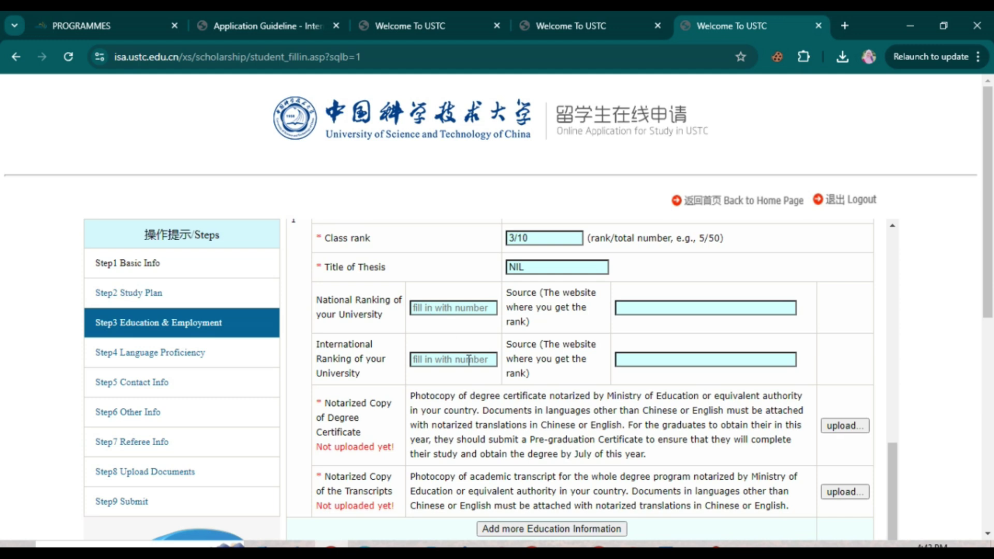
{"action": "scroll", "coordinate": [385, 360], "scroll_direction": "down", "scroll_amount": 2}
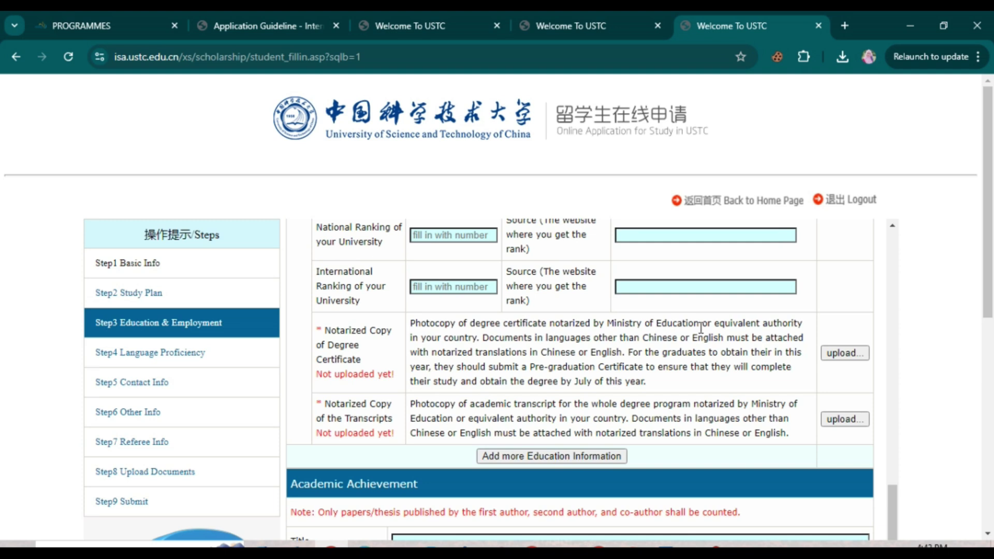
Step: Upload the notarized degree certificate image and acknowledge the success message
{"action": "left_click", "coordinate": [841, 353]}
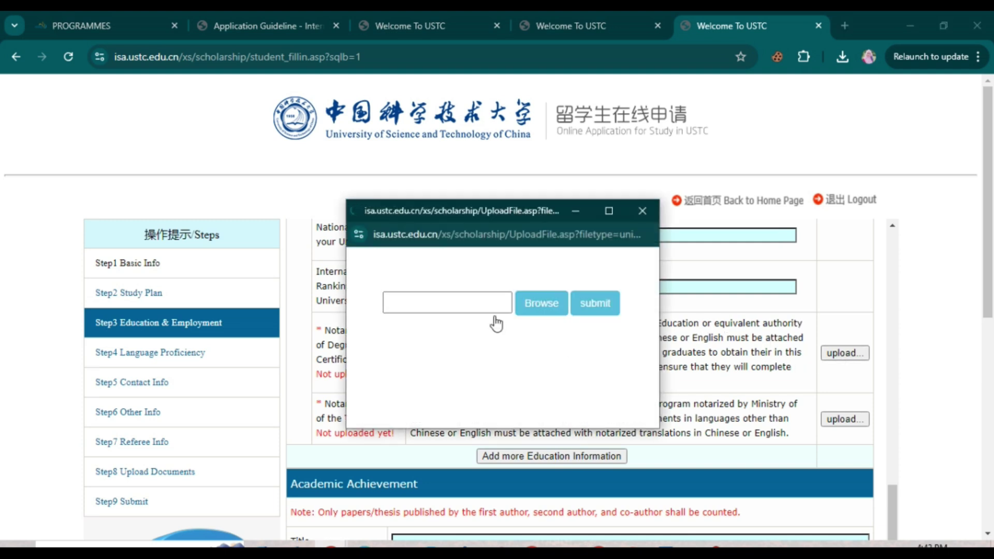
{"action": "left_click", "coordinate": [541, 303]}
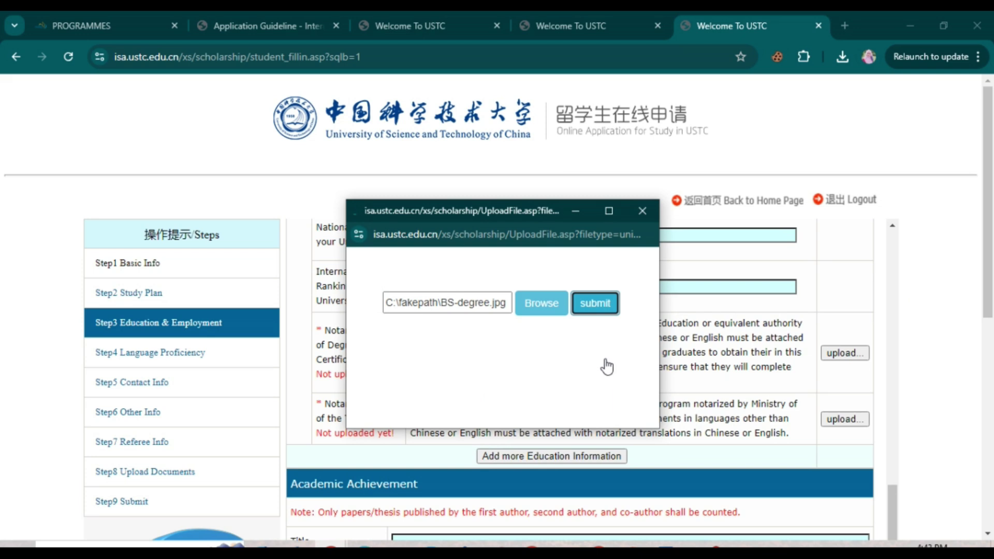
{"action": "left_click", "coordinate": [636, 321]}
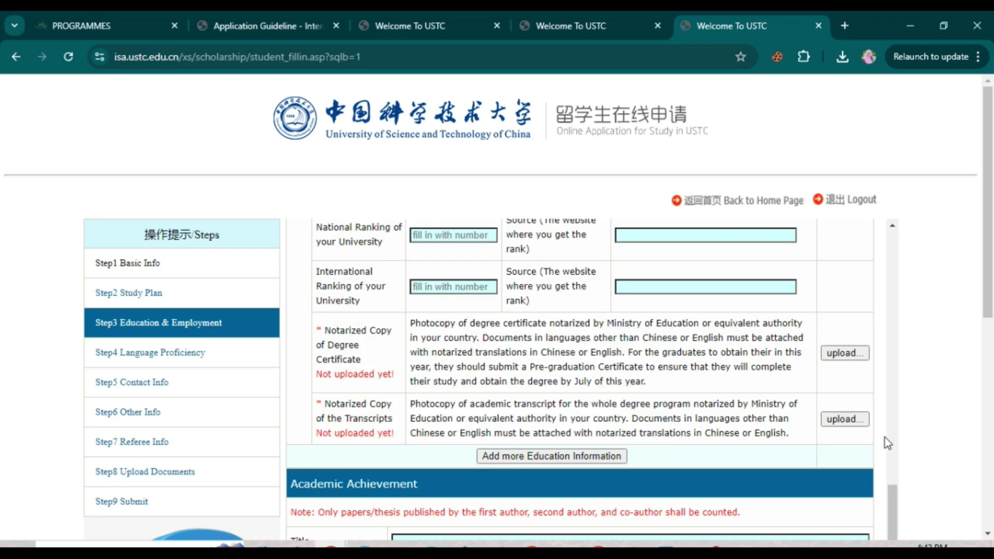
Step: Add a blank Part 2 education entry for a second school
{"action": "left_click", "coordinate": [843, 420]}
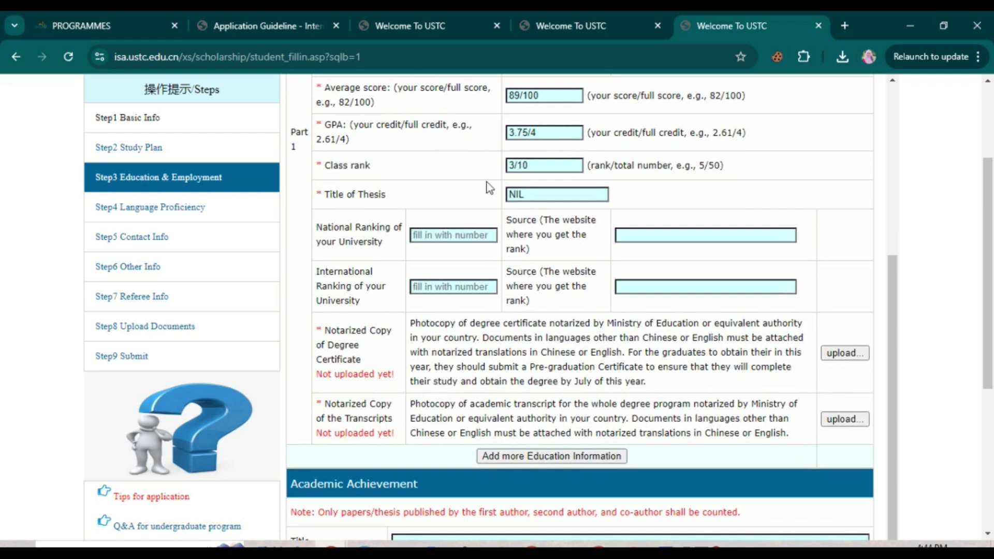
{"action": "left_click", "coordinate": [501, 457]}
{"action": "scroll", "coordinate": [503, 429], "scroll_direction": "down", "scroll_amount": 5}
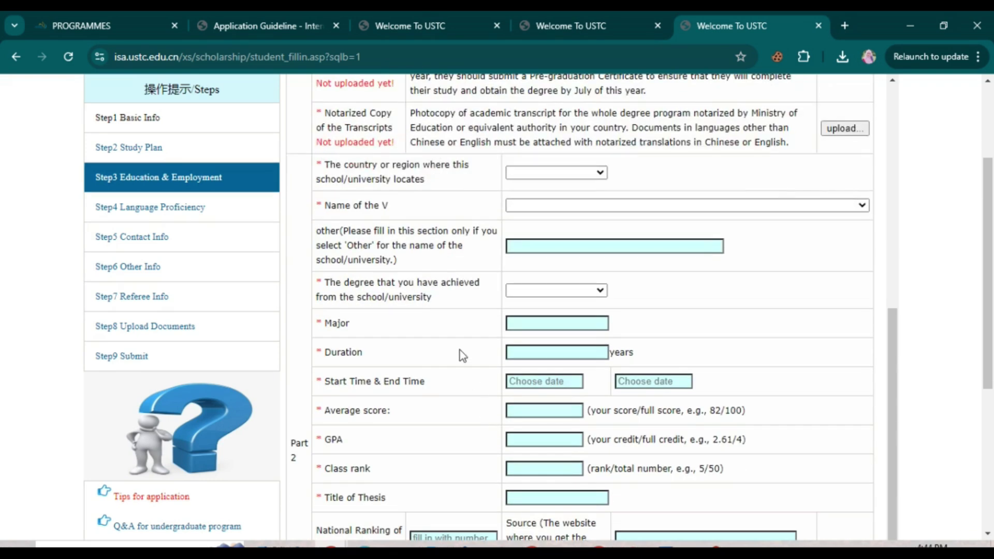
Step: Set Part 2 to Pakistan, The University of Lahore, Master's Degree
{"action": "left_click", "coordinate": [543, 176]}
{"action": "key", "text": "p"}
{"action": "key", "text": "Return"}
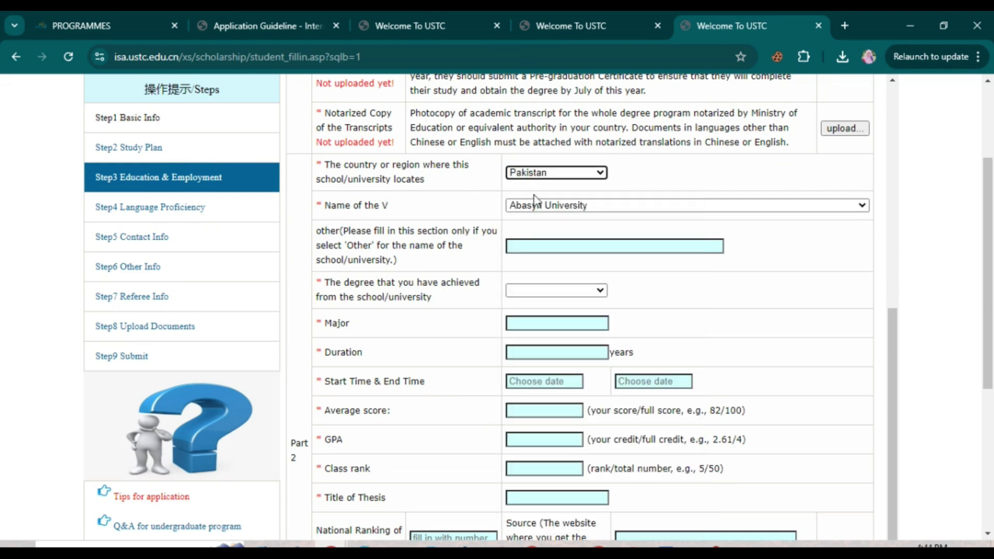
{"action": "left_click", "coordinate": [529, 205]}
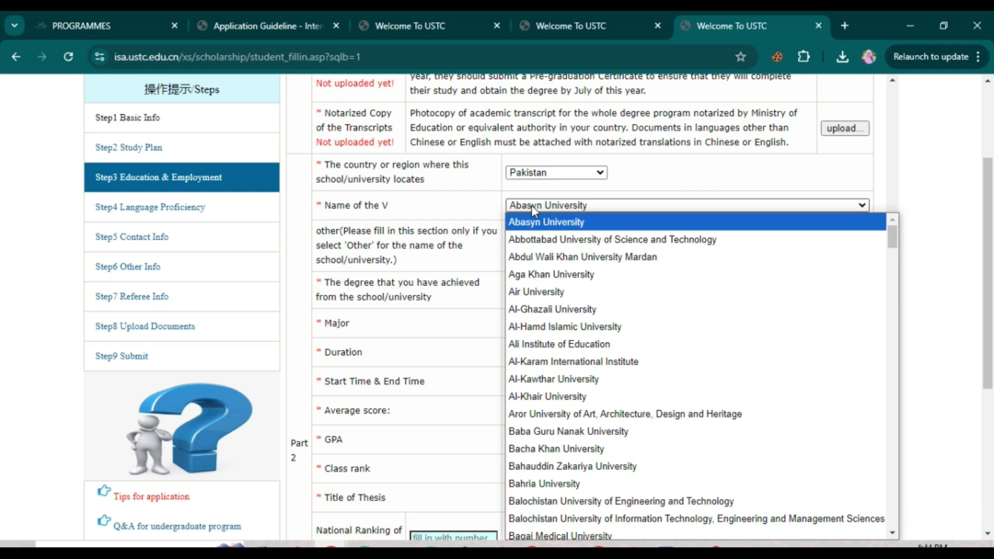
{"action": "type", "text": "the university of lahore"}
{"action": "key", "text": "Return"}
{"action": "left_click", "coordinate": [556, 290]}
{"action": "left_click", "coordinate": [538, 342]}
{"action": "scroll", "coordinate": [536, 334], "scroll_direction": "down", "scroll_amount": 1}
Step: Enter Chemistry as the master's major with a 2-year duration from 2020 to 2022
{"action": "left_click", "coordinate": [529, 257]}
{"action": "type", "text": "Chemistry"}
{"action": "left_click", "coordinate": [527, 280]}
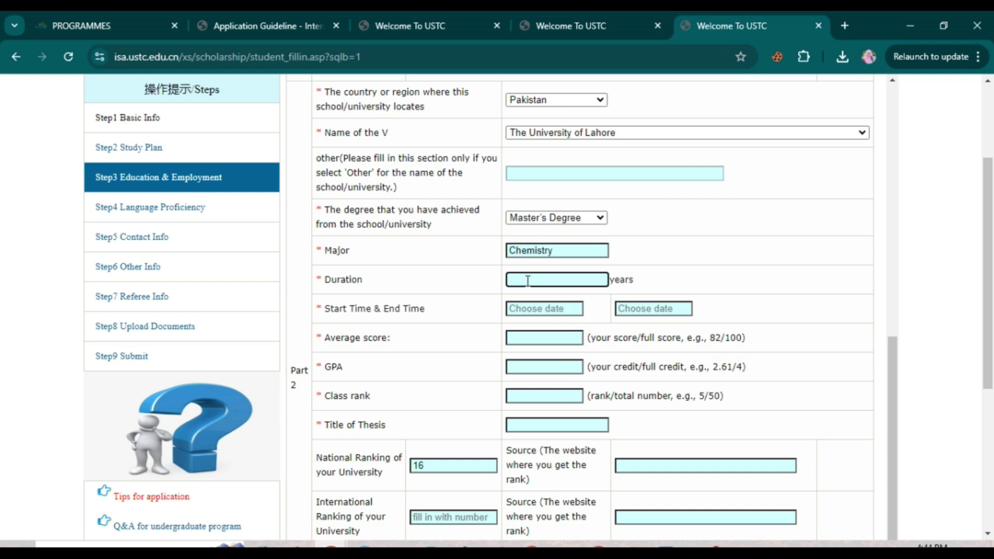
{"action": "left_click", "coordinate": [539, 309]}
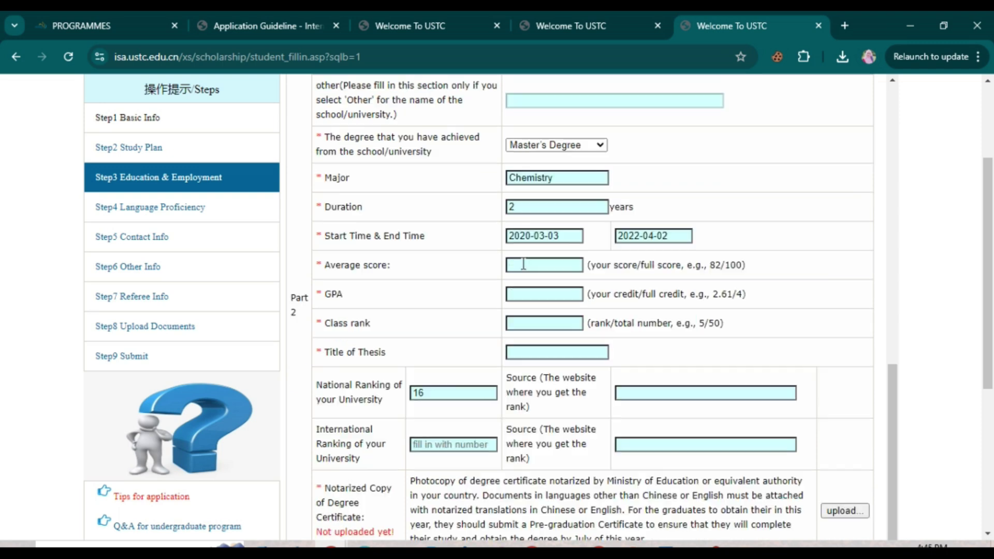
Step: Enter score 76/100, GPA 3.5/4, rank 6/10 and thesis title 'write it here'
{"action": "left_click", "coordinate": [521, 264]}
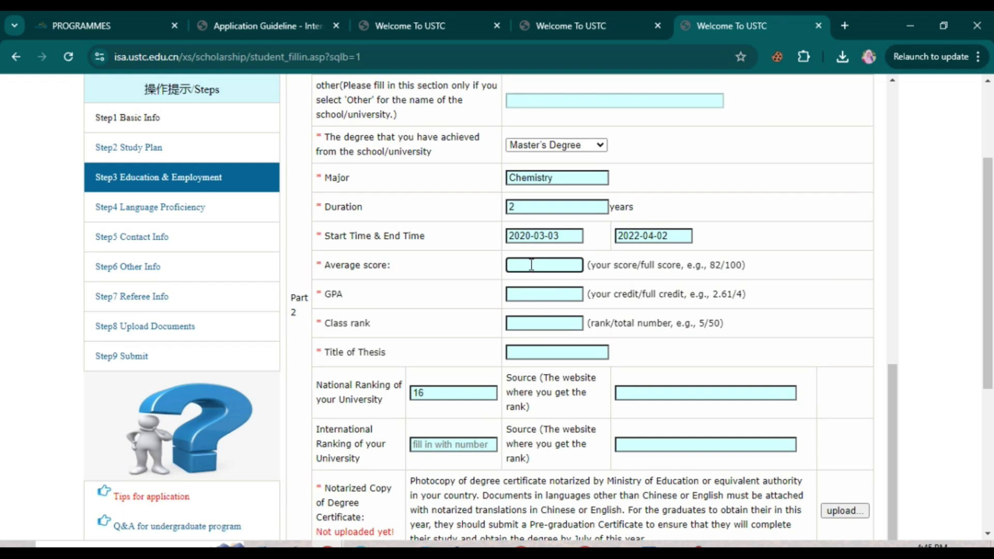
{"action": "type", "text": "76/100"}
{"action": "left_click", "coordinate": [549, 299]}
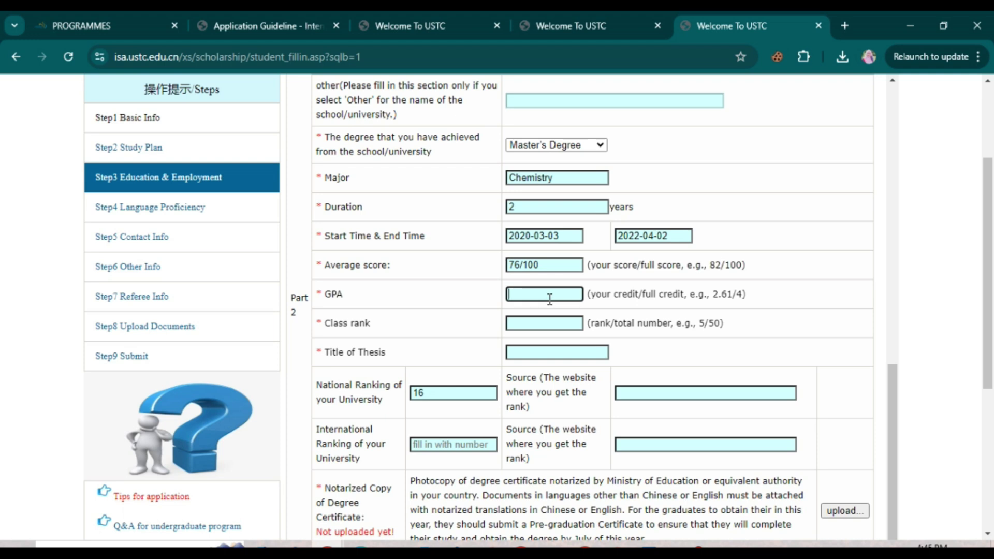
{"action": "type", "text": "3.5/4"}
{"action": "left_click", "coordinate": [535, 322]}
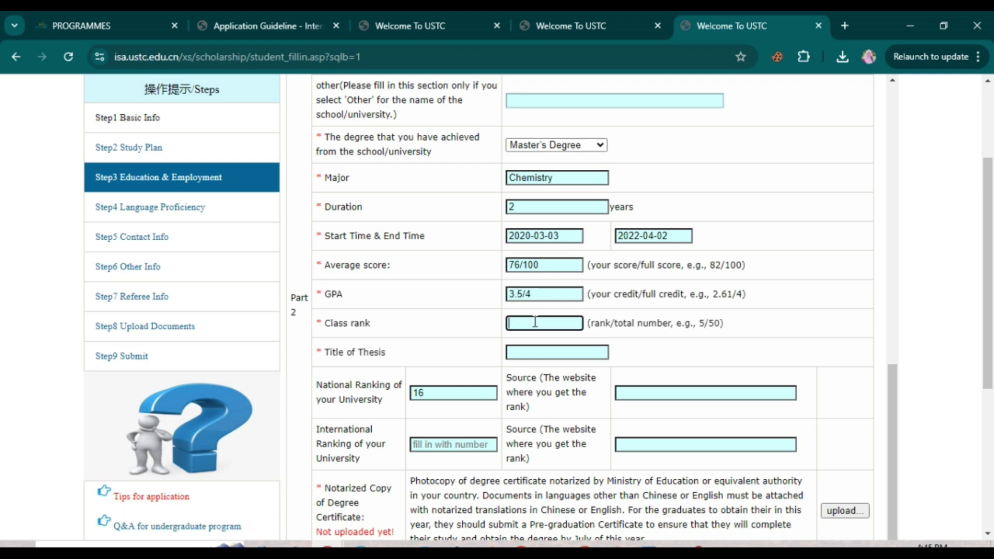
{"action": "type", "text": "6/10"}
{"action": "left_click", "coordinate": [523, 353]}
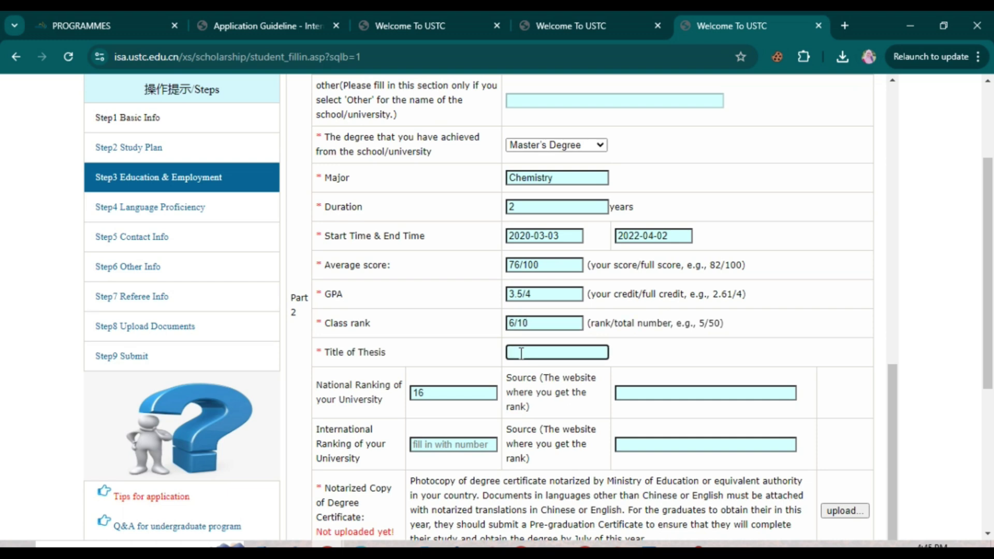
{"action": "type", "text": "write it here"}
{"action": "scroll", "coordinate": [521, 352], "scroll_direction": "down", "scroll_amount": 4}
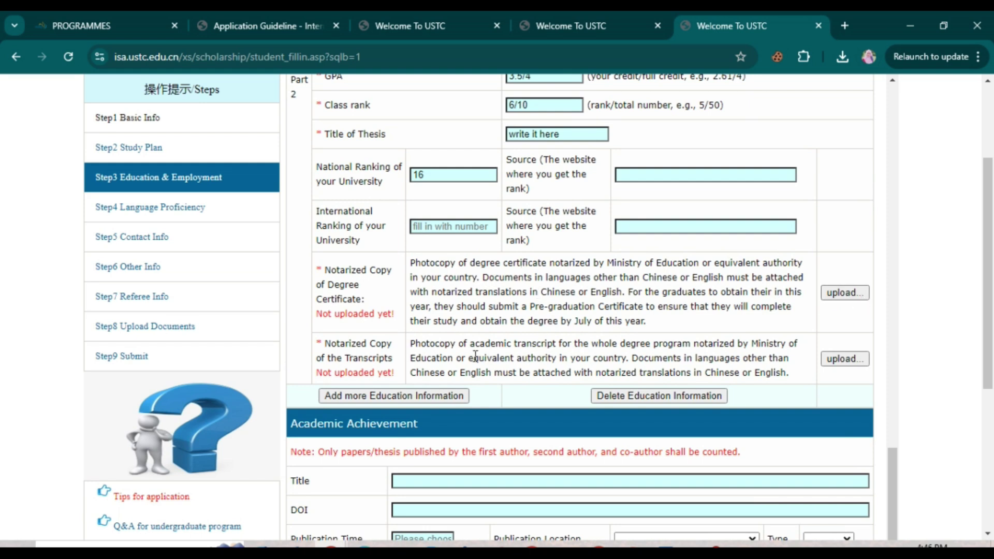
{"action": "scroll", "coordinate": [616, 326], "scroll_direction": "down", "scroll_amount": 4}
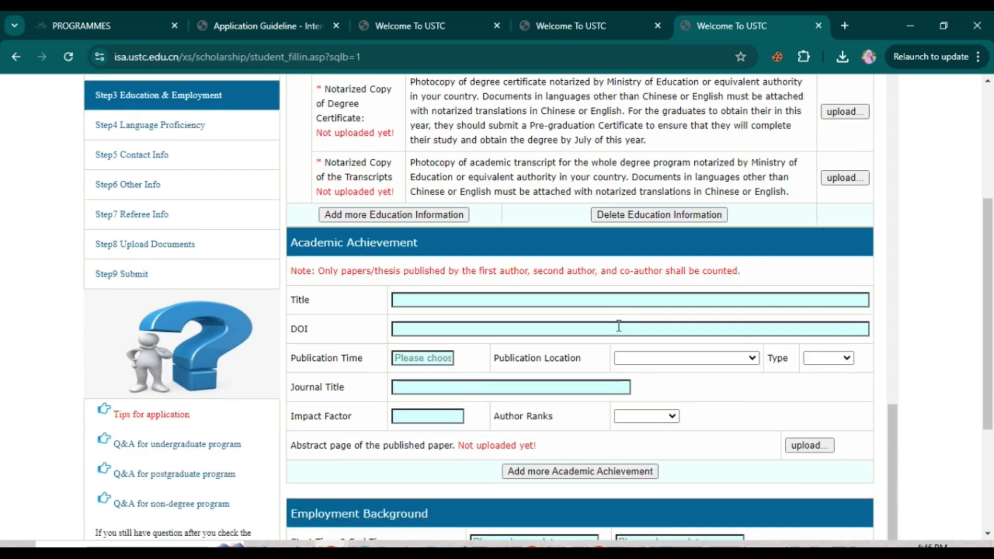
Step: Save the Education & Employment page and advance to Step 4 Language Proficiency
{"action": "left_click_drag", "start_coordinate": [289, 182], "coordinate": [464, 172]}
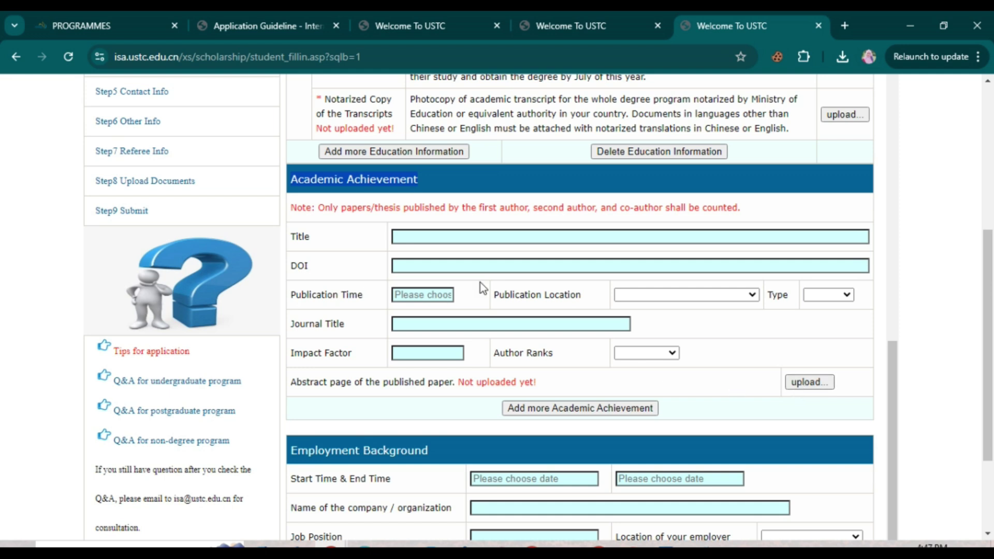
{"action": "scroll", "coordinate": [362, 369], "scroll_direction": "down", "scroll_amount": 3}
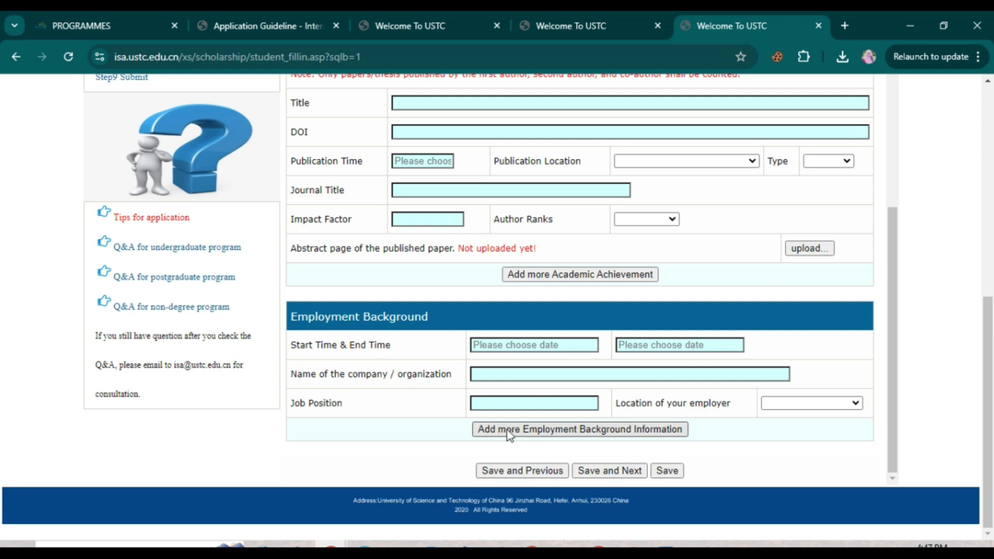
{"action": "left_click", "coordinate": [590, 472]}
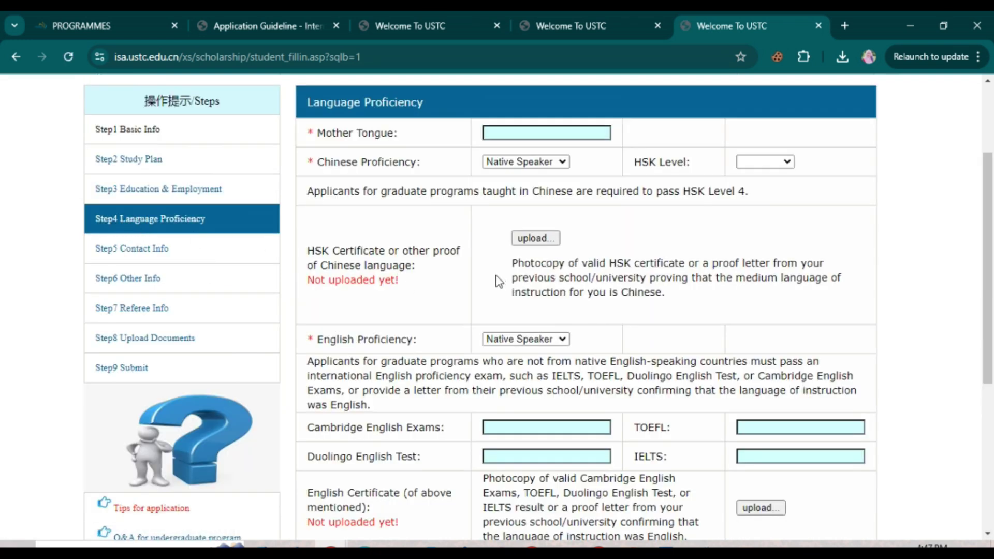
Step: Set mother tongue to Urdu and Chinese proficiency to Poor, leaving HSK level blank
{"action": "left_click", "coordinate": [485, 130]}
{"action": "scroll", "coordinate": [490, 142], "scroll_direction": "up", "scroll_amount": 2}
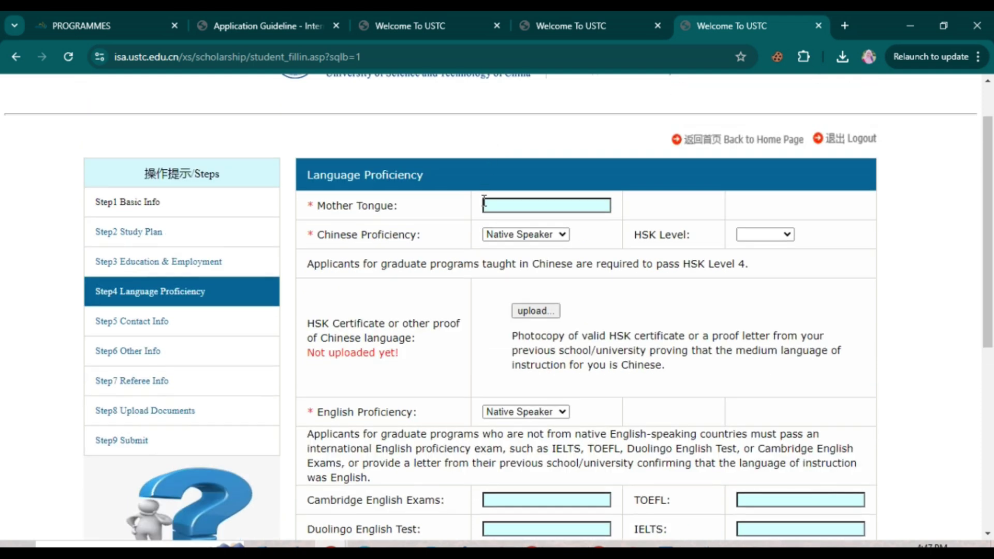
{"action": "type", "text": "Urdu"}
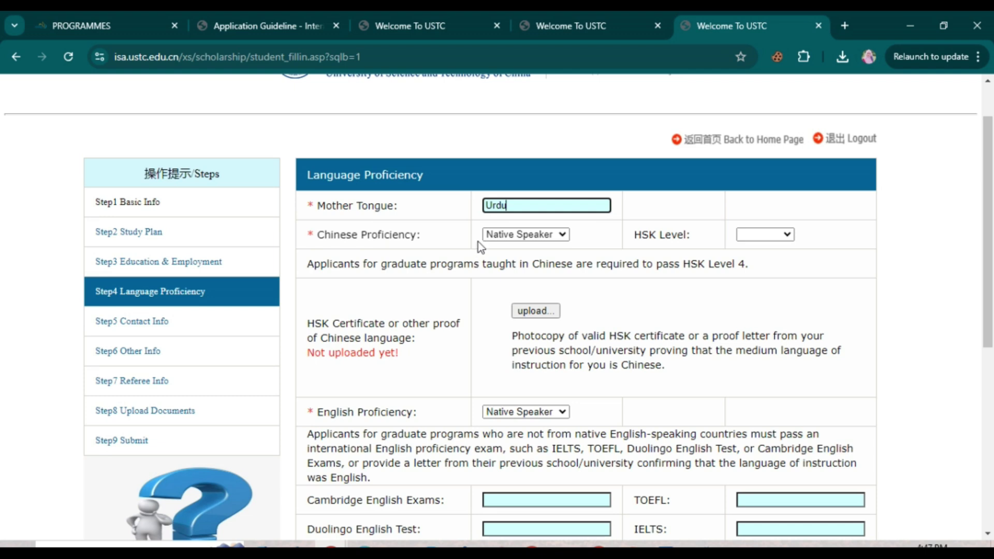
{"action": "left_click", "coordinate": [512, 236]}
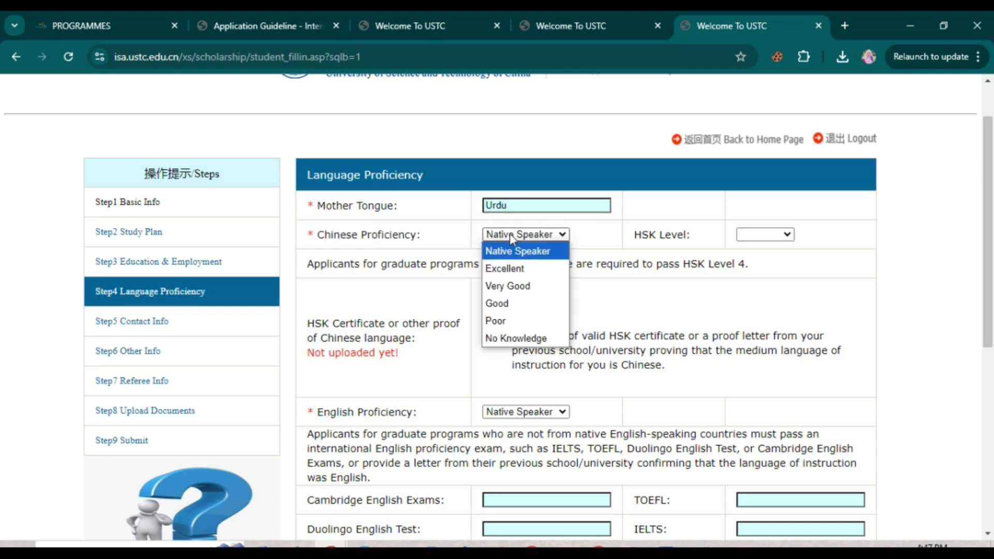
{"action": "left_click", "coordinate": [514, 316]}
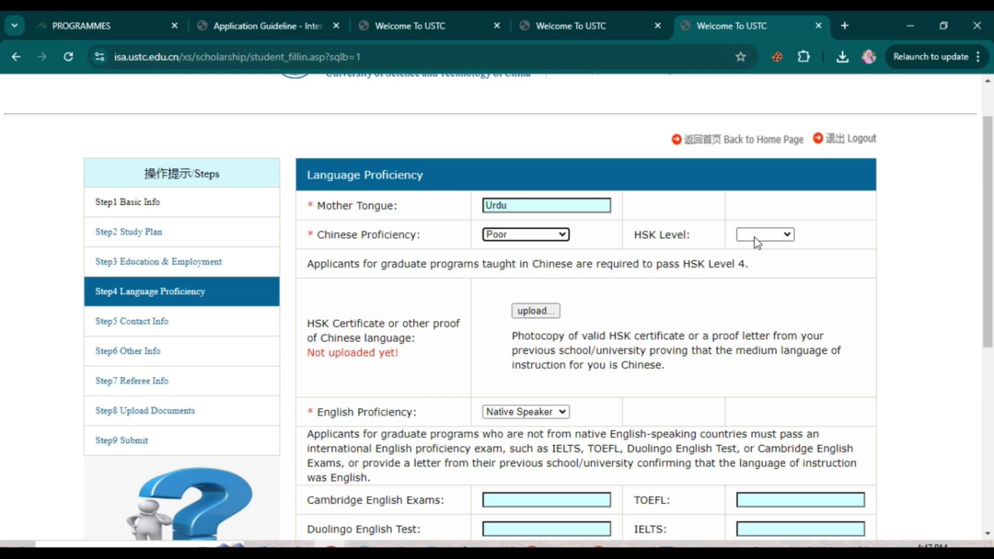
{"action": "left_click", "coordinate": [790, 235]}
{"action": "left_click", "coordinate": [791, 235]}
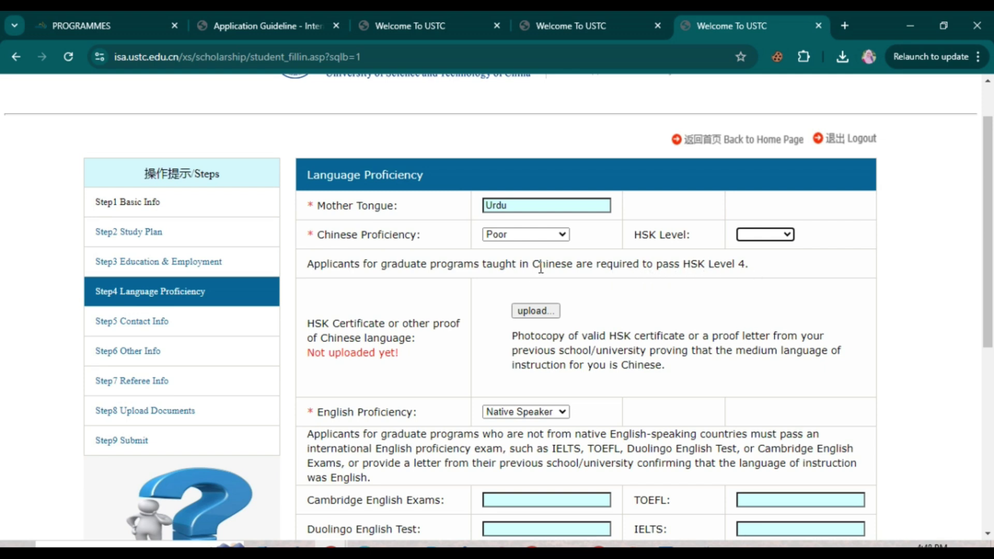
{"action": "left_click", "coordinate": [772, 235]}
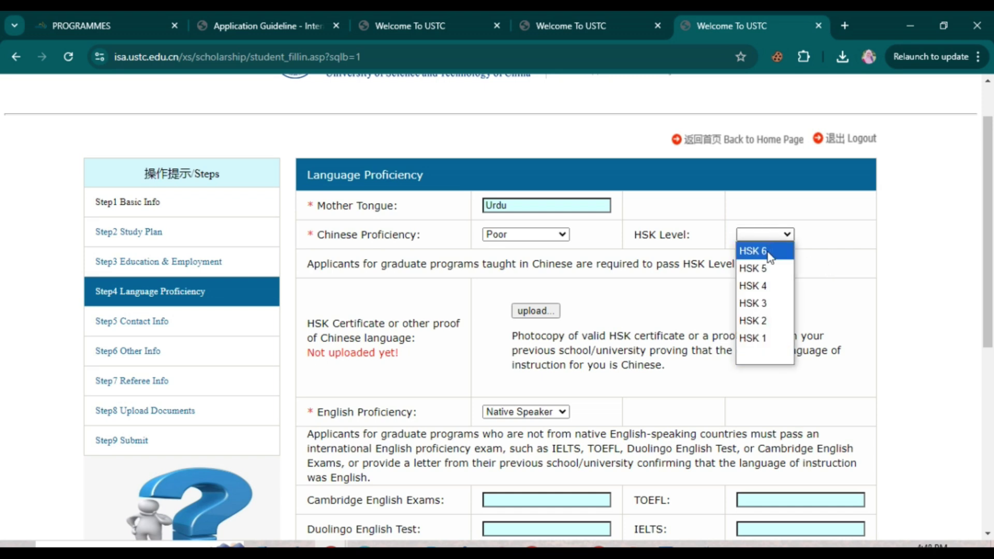
{"action": "left_click", "coordinate": [810, 272]}
{"action": "scroll", "coordinate": [533, 290], "scroll_direction": "down", "scroll_amount": 1}
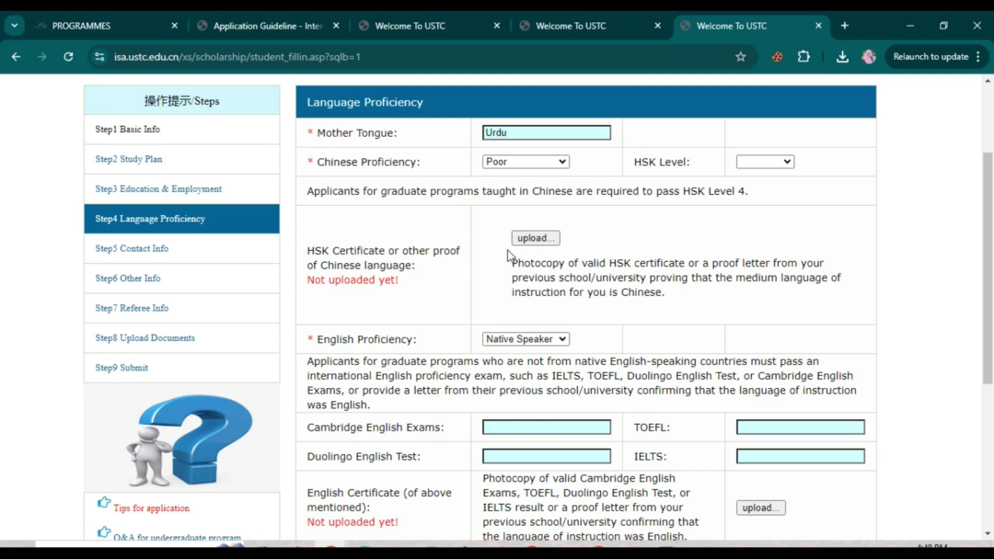
{"action": "scroll", "coordinate": [523, 259], "scroll_direction": "down", "scroll_amount": 2}
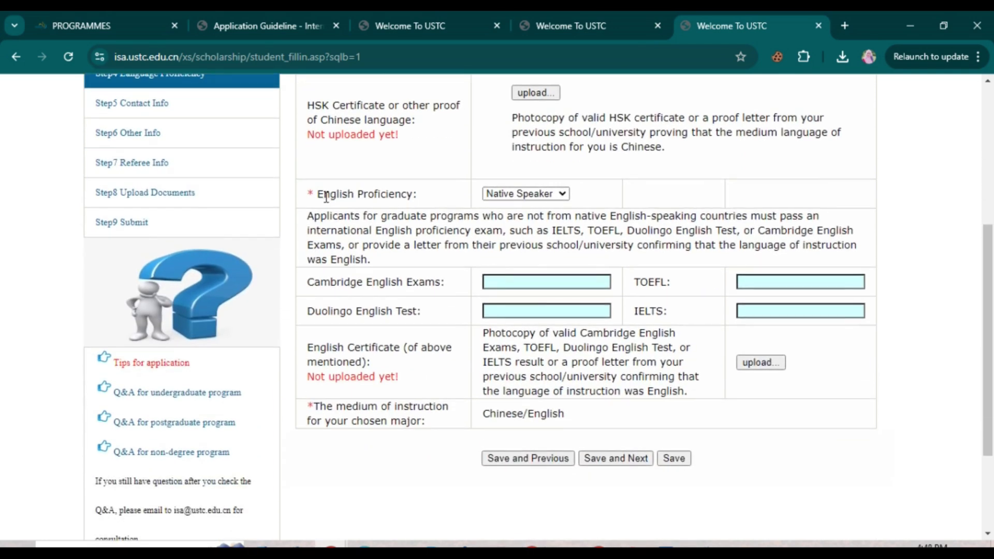
Step: Set English proficiency to Excellent with IELTS score 7 and save the language details
{"action": "left_click", "coordinate": [510, 195]}
{"action": "left_click", "coordinate": [514, 229]}
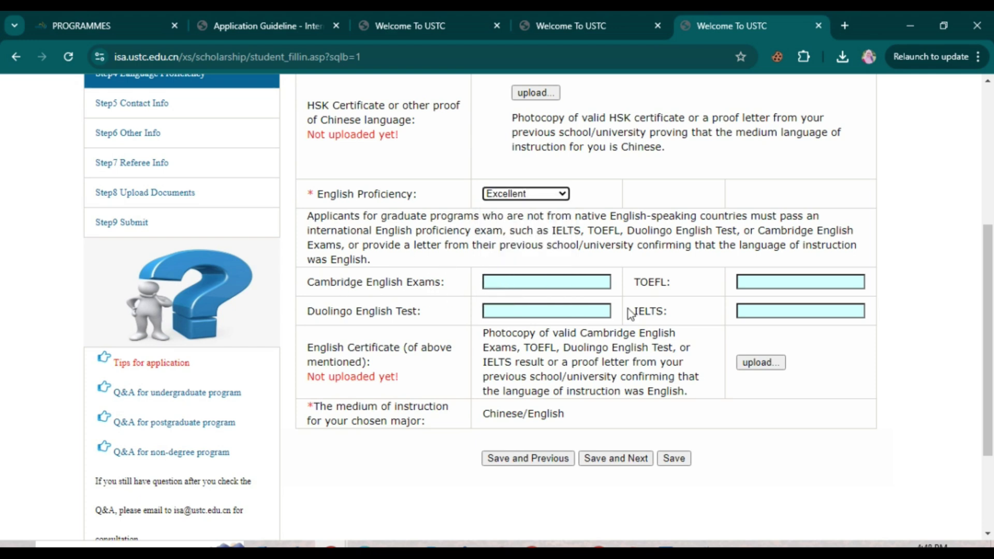
{"action": "left_click", "coordinate": [751, 309]}
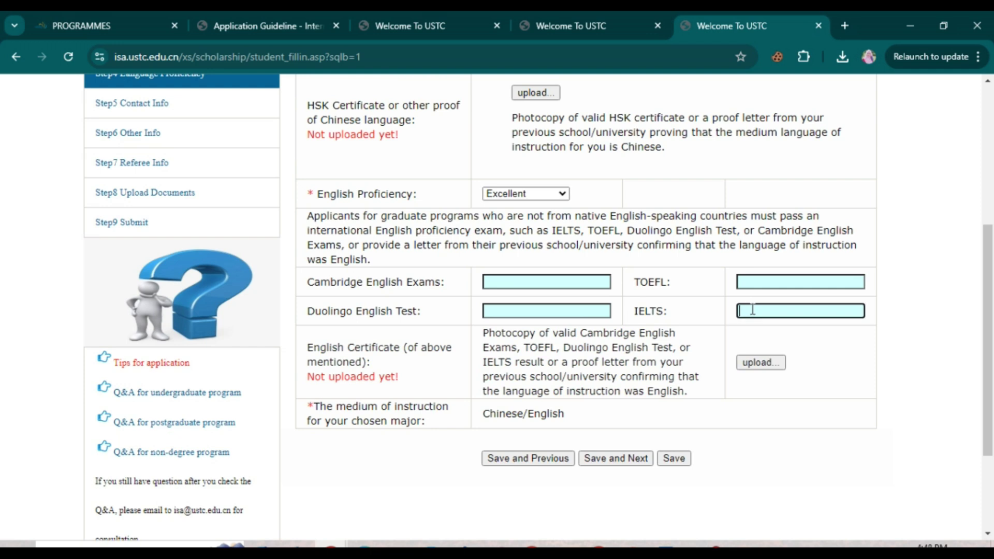
{"action": "type", "text": "7"}
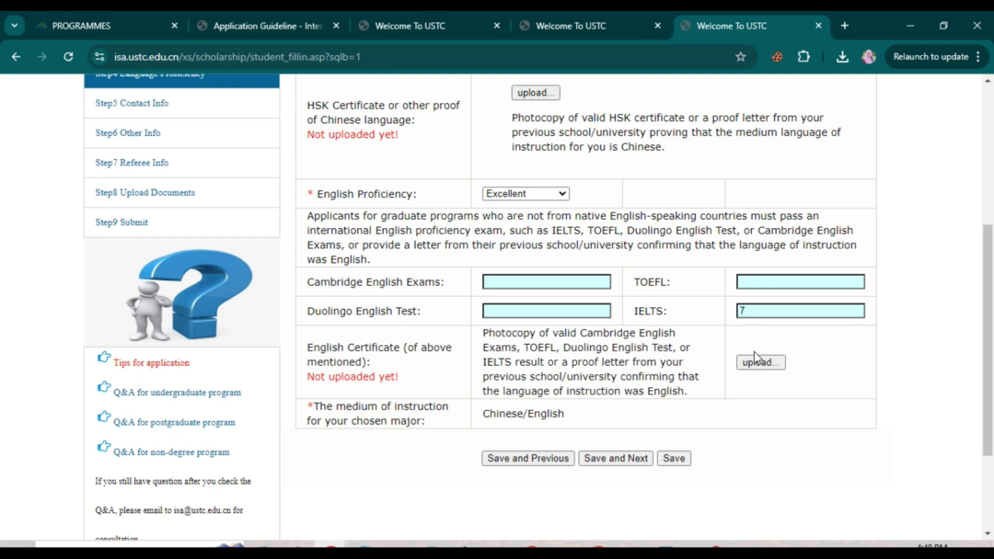
{"action": "left_click", "coordinate": [759, 363]}
{"action": "scroll", "coordinate": [673, 363], "scroll_direction": "down", "scroll_amount": 2}
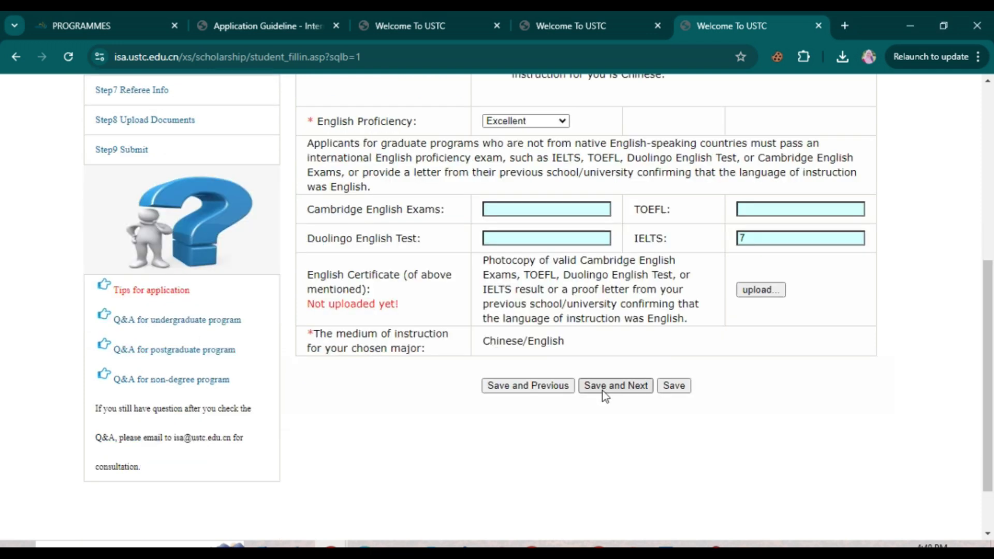
{"action": "left_click", "coordinate": [601, 388]}
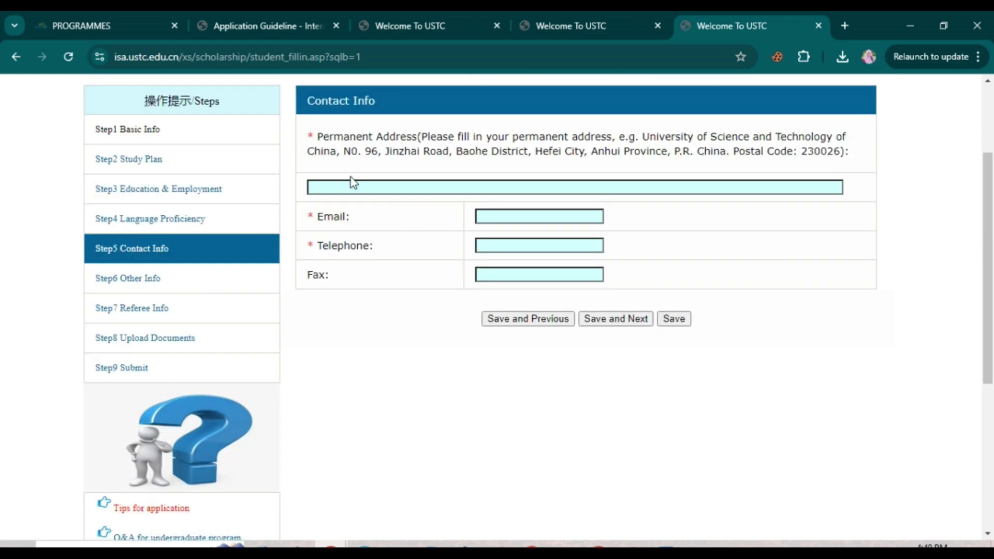
Step: Autofill permanent address, email and telephone, then save contact info past the plus-sign warning
{"action": "left_click", "coordinate": [364, 191]}
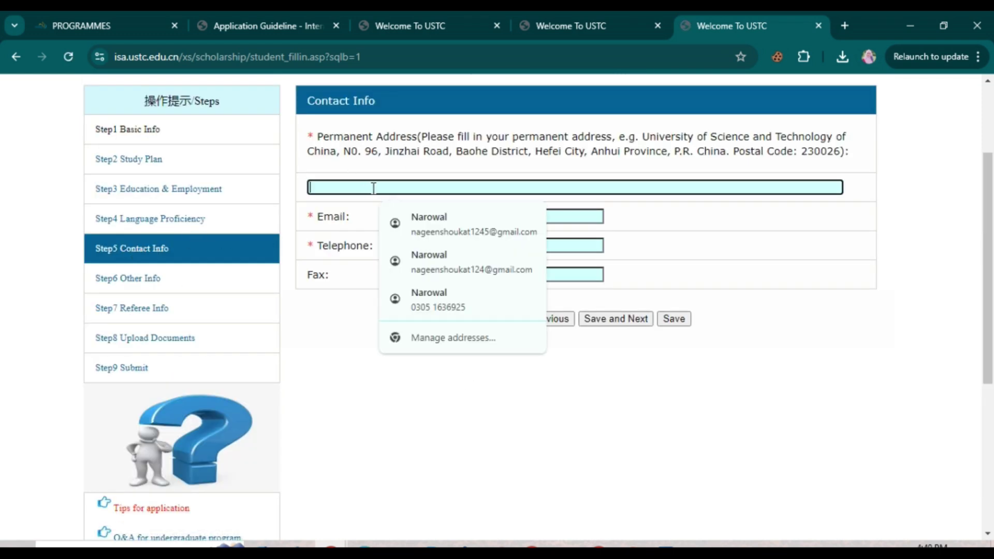
{"action": "left_click", "coordinate": [426, 220]}
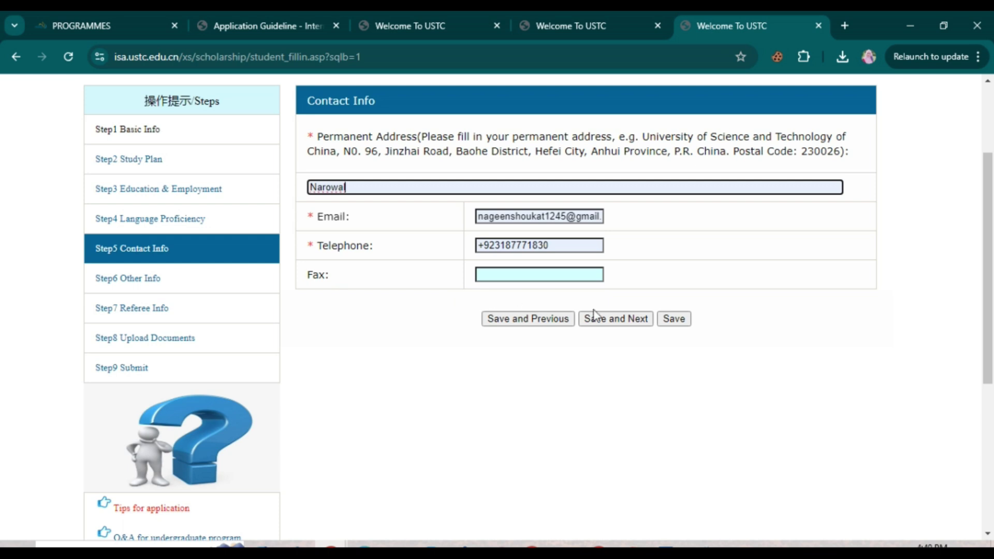
{"action": "left_click", "coordinate": [606, 321]}
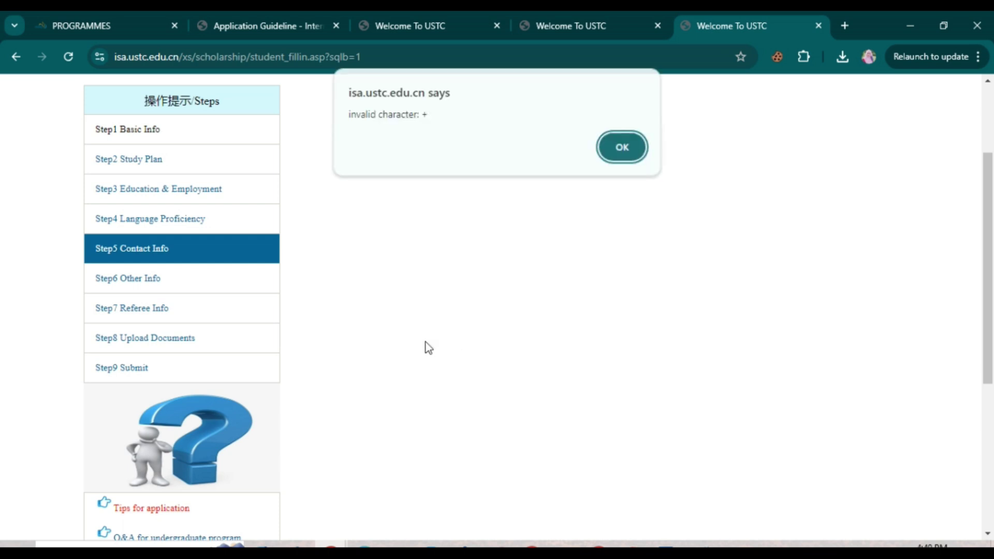
{"action": "key", "text": "Return"}
{"action": "left_click", "coordinate": [161, 282]}
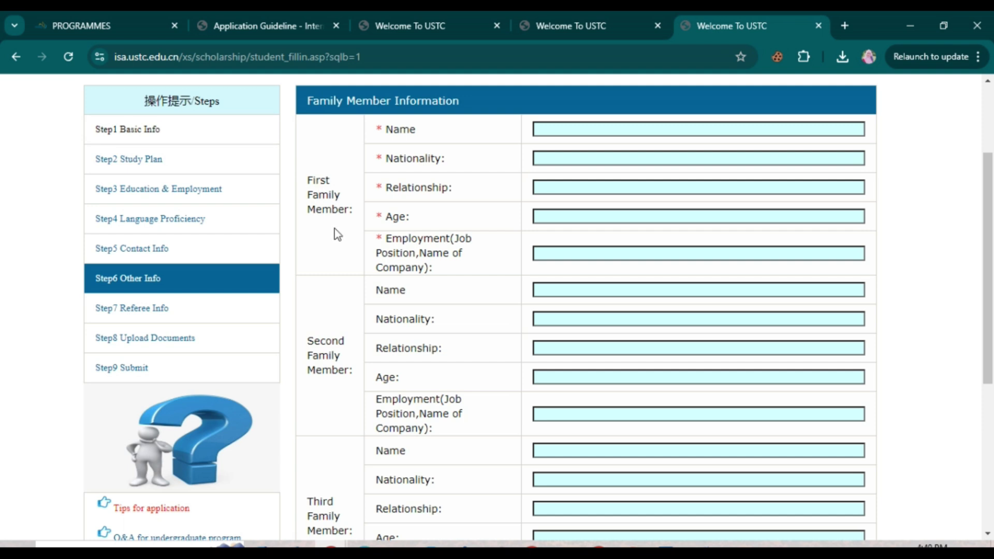
{"action": "scroll", "coordinate": [339, 290], "scroll_direction": "down", "scroll_amount": 1}
{"action": "scroll", "coordinate": [333, 356], "scroll_direction": "down", "scroll_amount": 3}
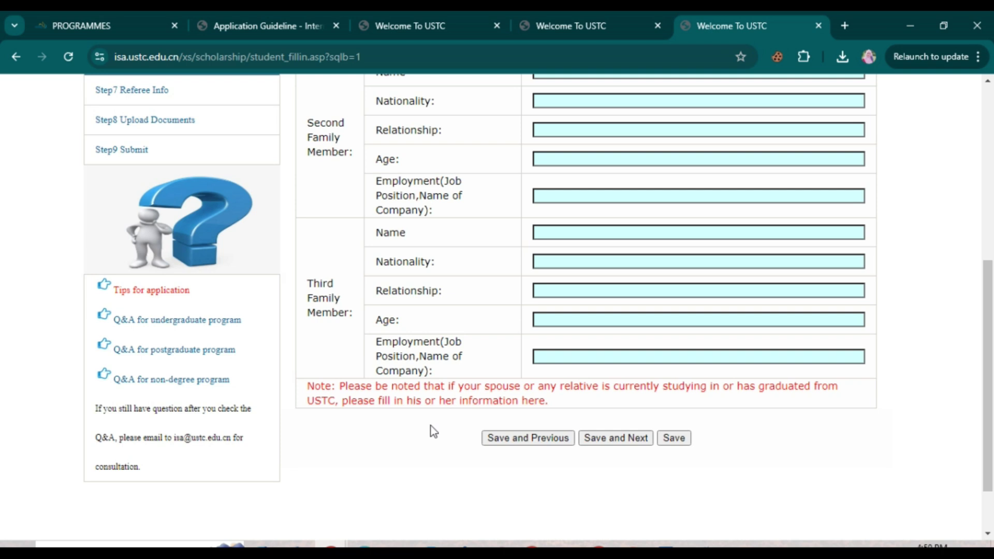
{"action": "scroll", "coordinate": [501, 428], "scroll_direction": "up", "scroll_amount": 7}
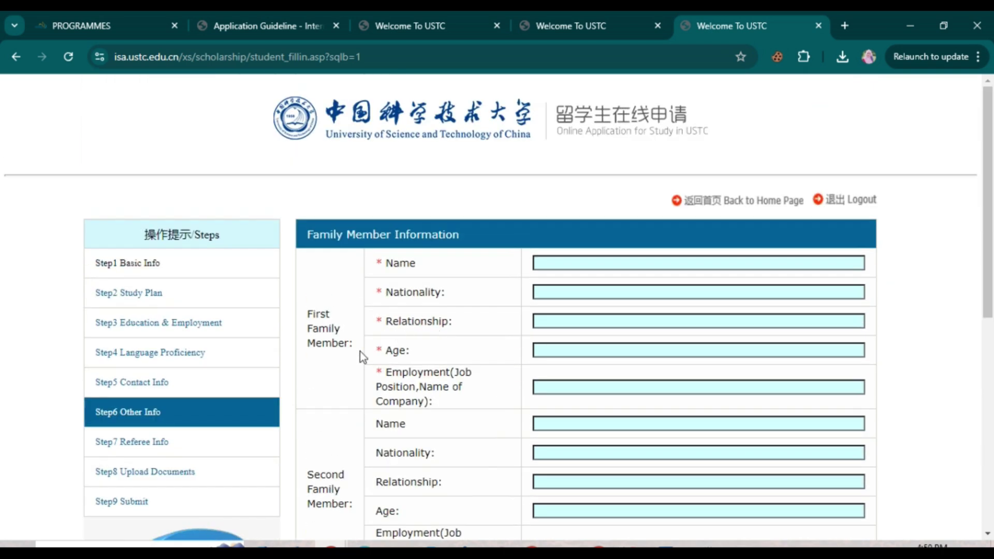
{"action": "left_click", "coordinate": [565, 261]}
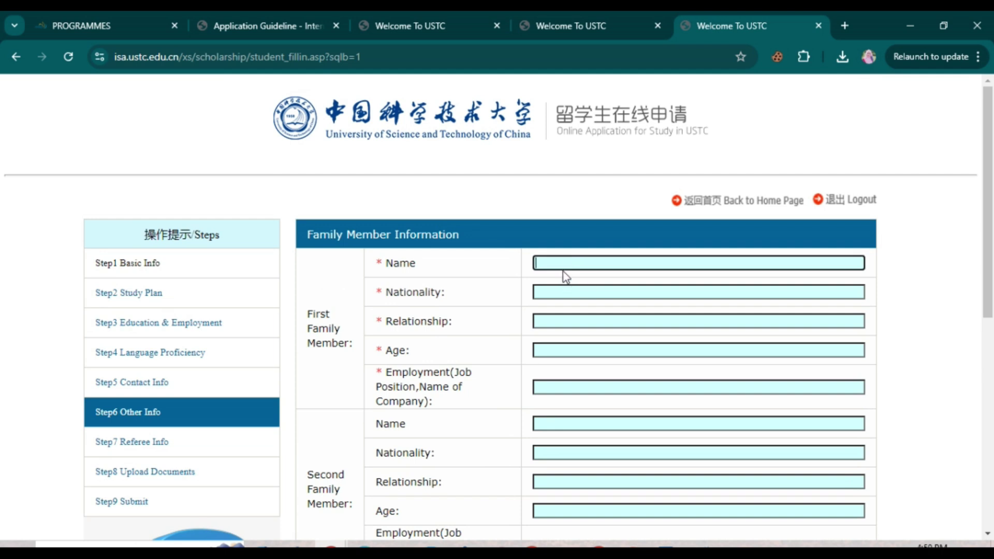
{"action": "left_click", "coordinate": [579, 290]}
{"action": "type", "text": "Pakistan"}
{"action": "left_click", "coordinate": [578, 321]}
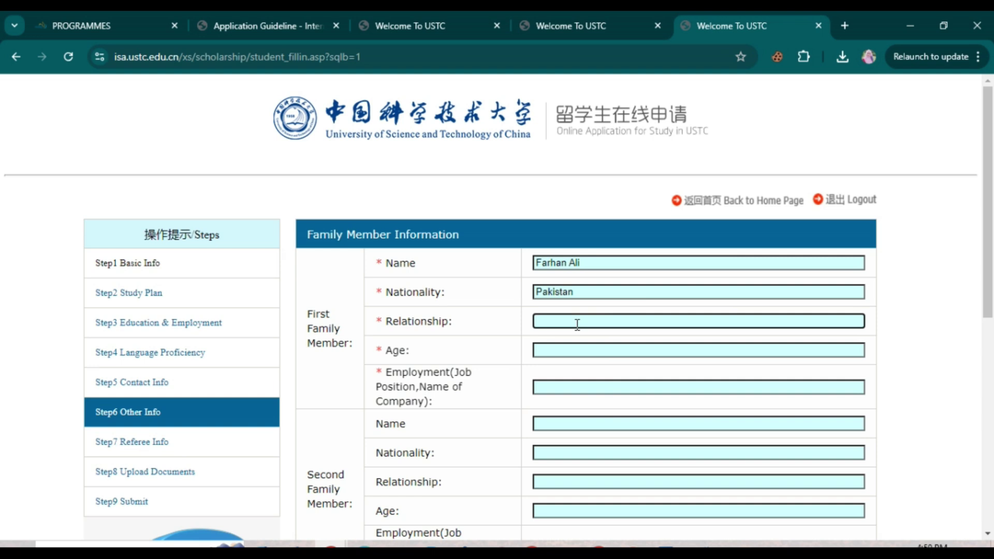
{"action": "type", "text": "Brother"}
{"action": "left_click", "coordinate": [557, 351]}
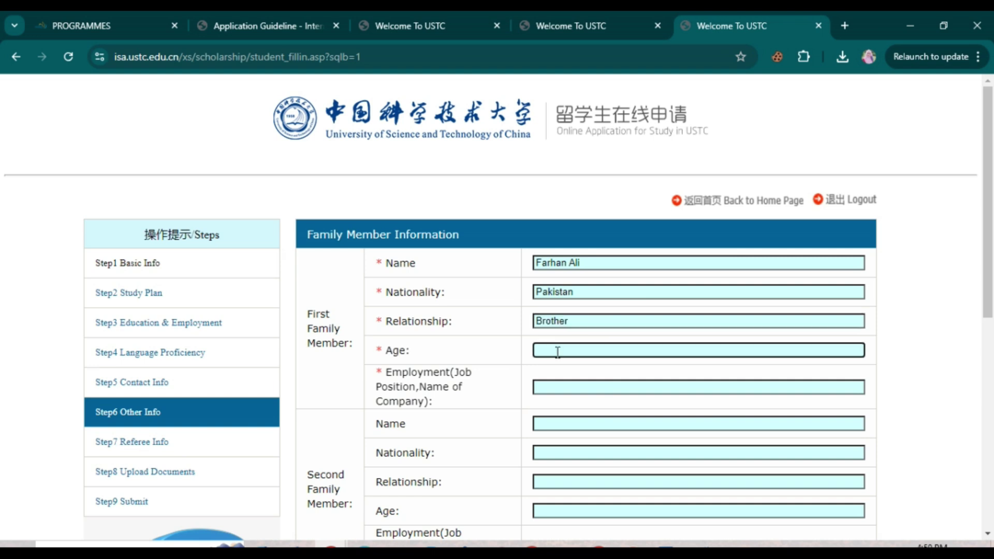
{"action": "left_click", "coordinate": [610, 393]}
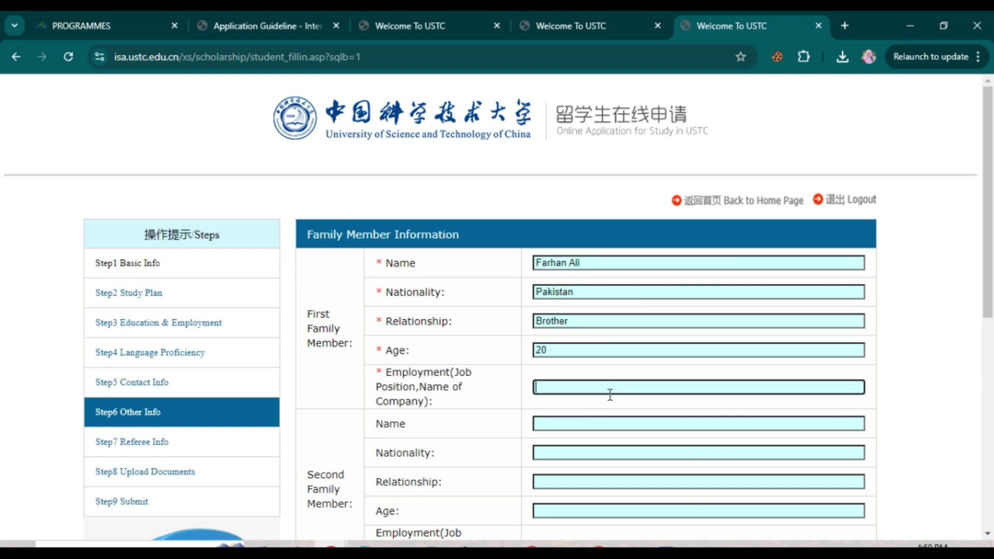
{"action": "type", "text": "Student"}
{"action": "scroll", "coordinate": [679, 192], "scroll_direction": "down", "scroll_amount": 4}
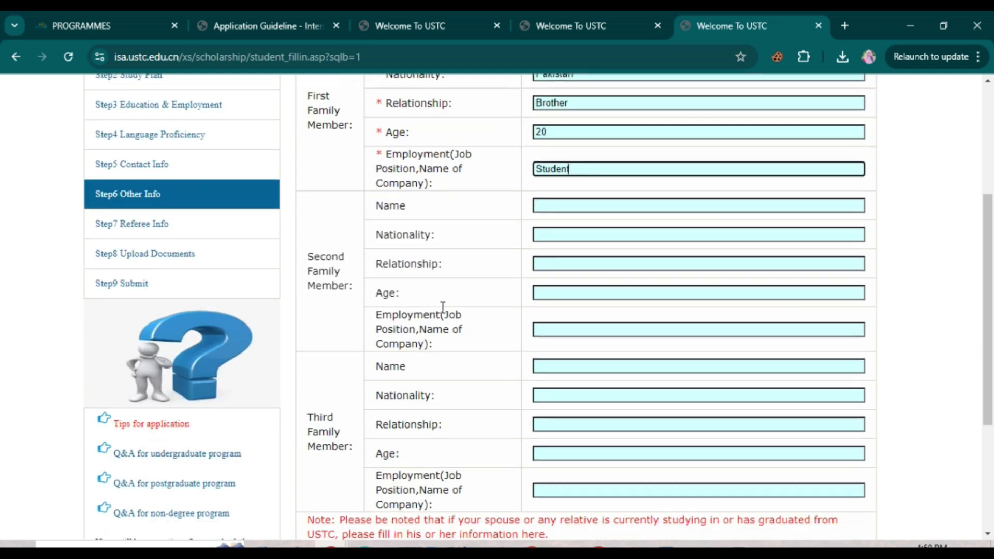
{"action": "scroll", "coordinate": [436, 257], "scroll_direction": "down", "scroll_amount": 4}
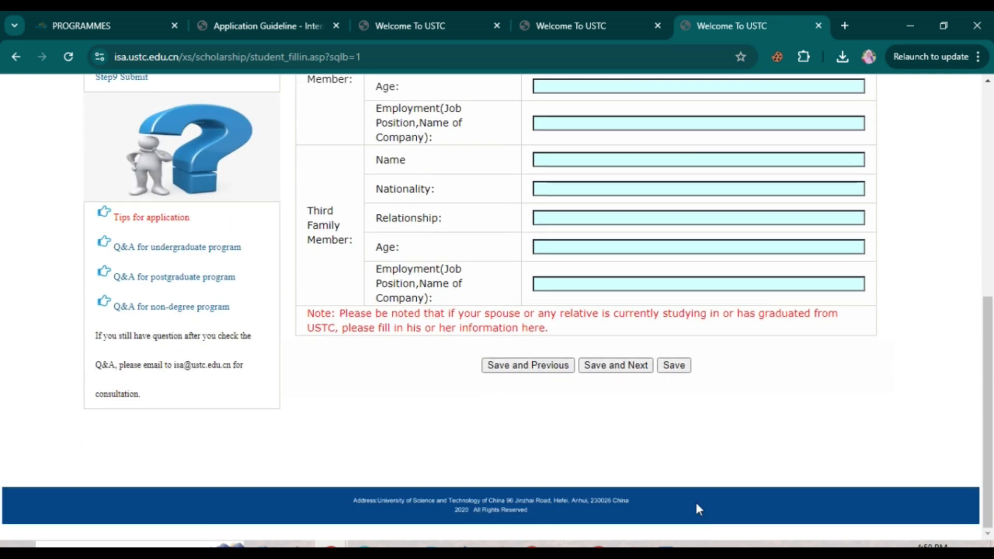
Step: Save the family details, then download and open the Foreigner Physical Examination Form PDF
{"action": "left_click", "coordinate": [626, 366]}
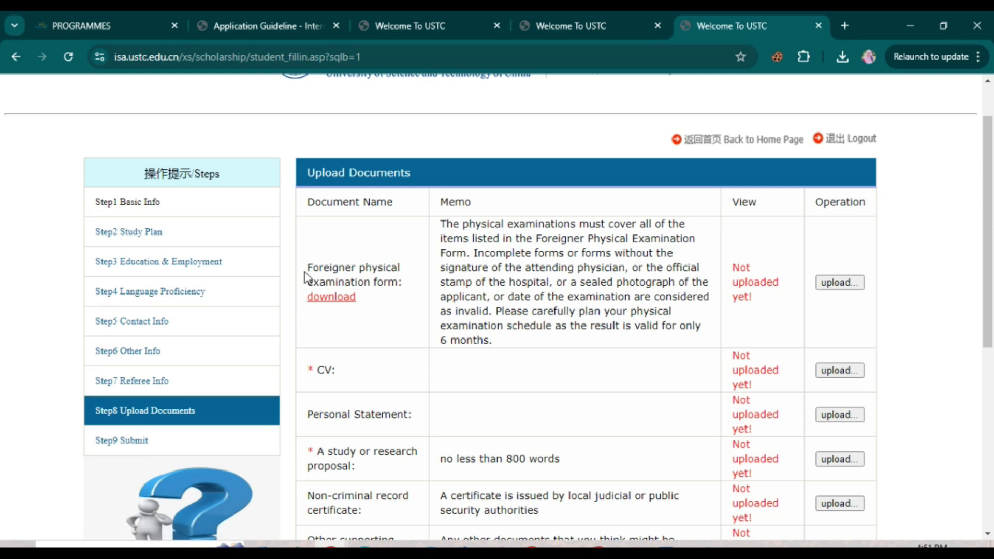
{"action": "left_click", "coordinate": [332, 297]}
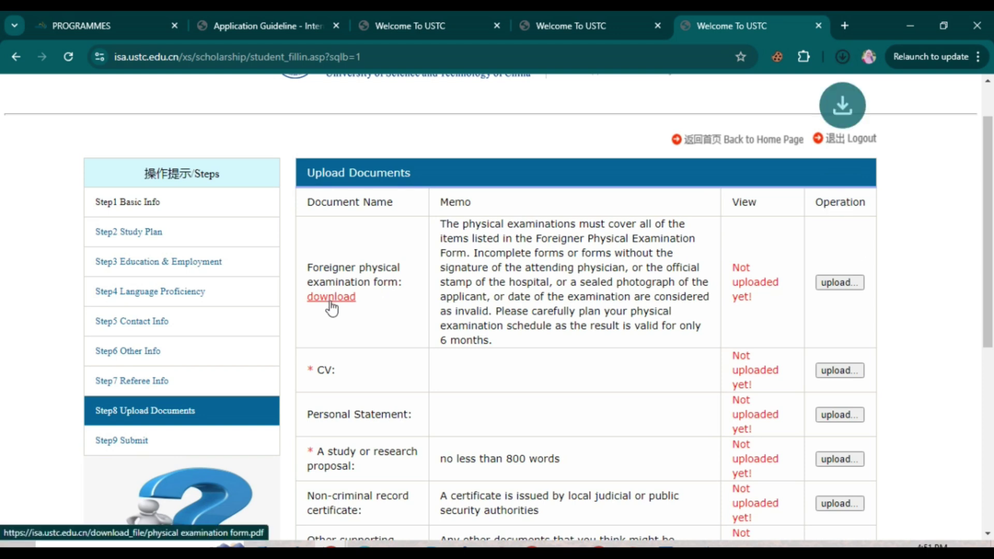
{"action": "left_click_drag", "start_coordinate": [439, 225], "coordinate": [687, 339]}
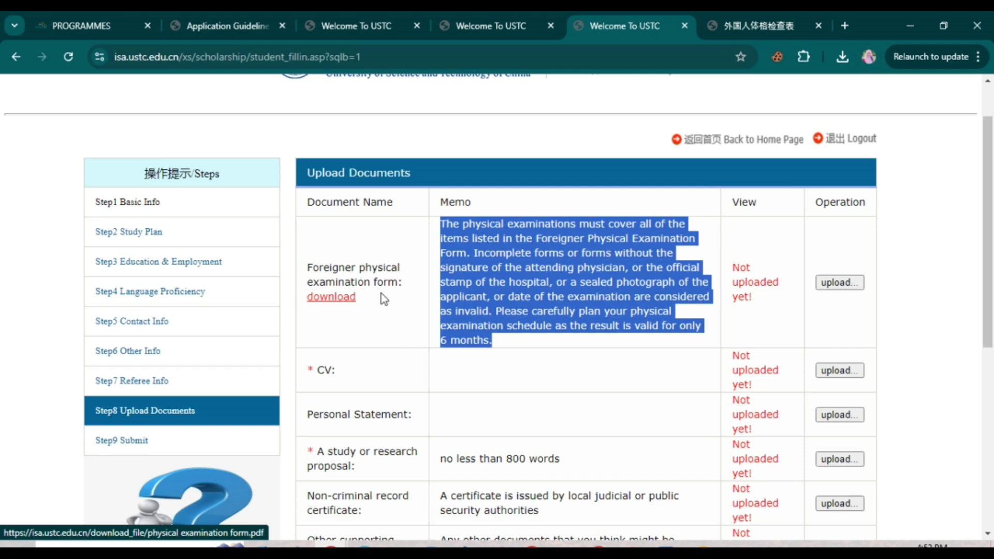
{"action": "left_click", "coordinate": [730, 11]}
{"action": "scroll", "coordinate": [591, 403], "scroll_direction": "up", "scroll_amount": 15}
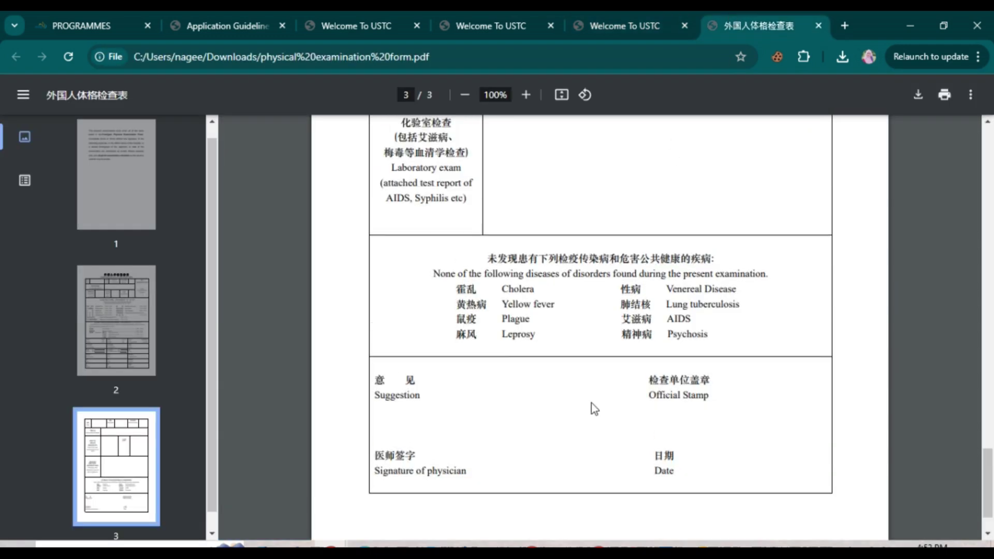
Step: Review the physical examination PDF pages and return to the Welcome To USTC upload page
{"action": "scroll", "coordinate": [585, 412], "scroll_direction": "up", "scroll_amount": 7}
{"action": "scroll", "coordinate": [583, 407], "scroll_direction": "down", "scroll_amount": 14}
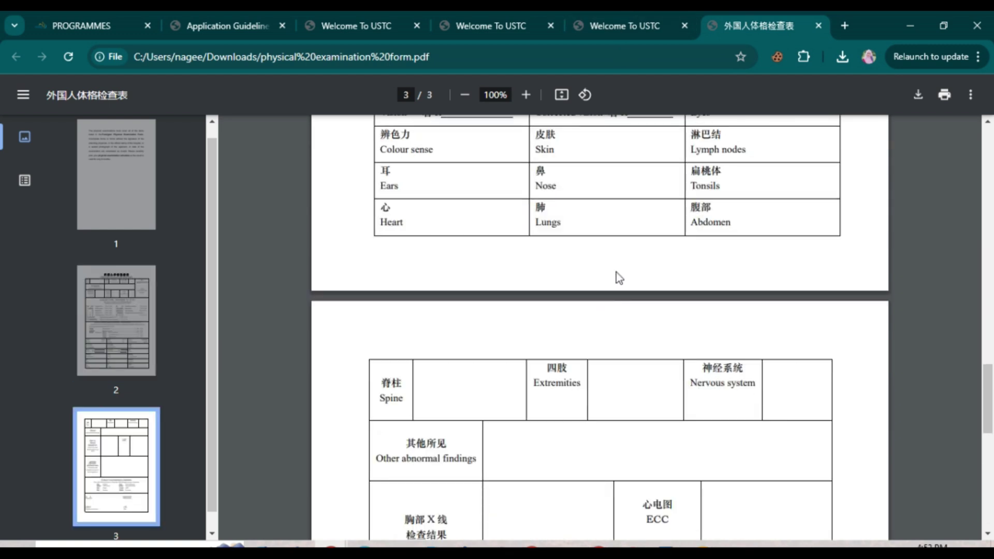
{"action": "left_click", "coordinate": [588, 21]}
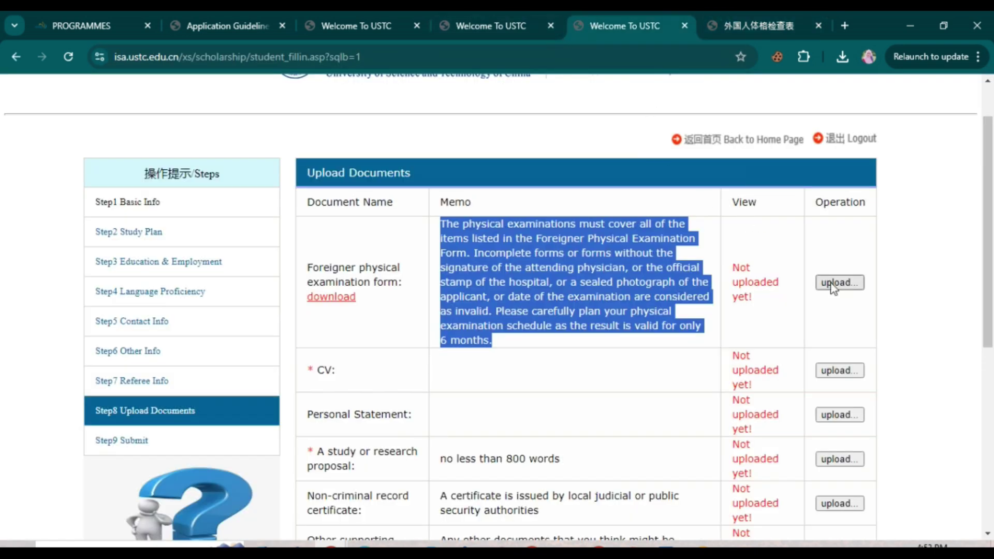
Step: Add an 'Other supporting documents2' row and save the documents page to reach Step 9 Submit
{"action": "scroll", "coordinate": [801, 309], "scroll_direction": "down", "scroll_amount": 3}
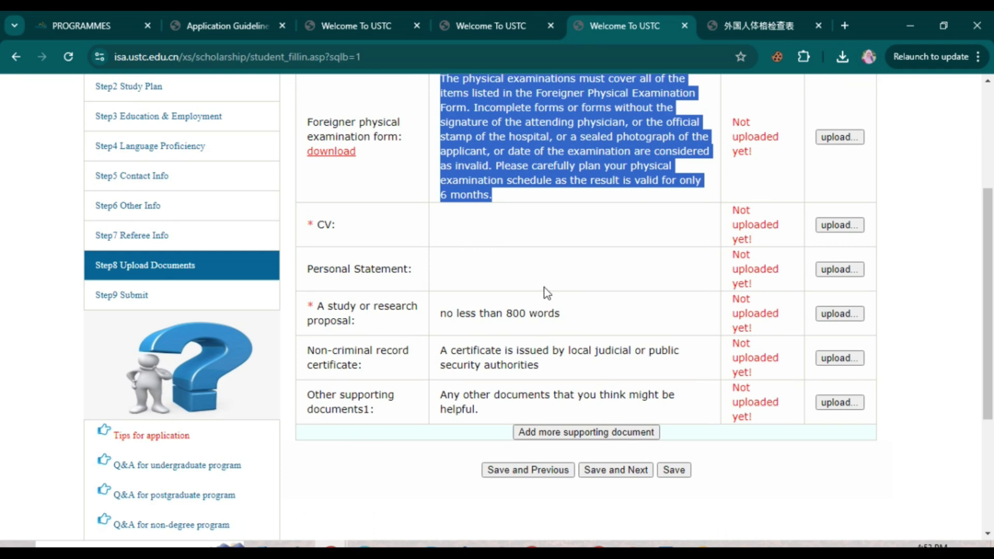
{"action": "left_click_drag", "start_coordinate": [305, 271], "coordinate": [411, 282]}
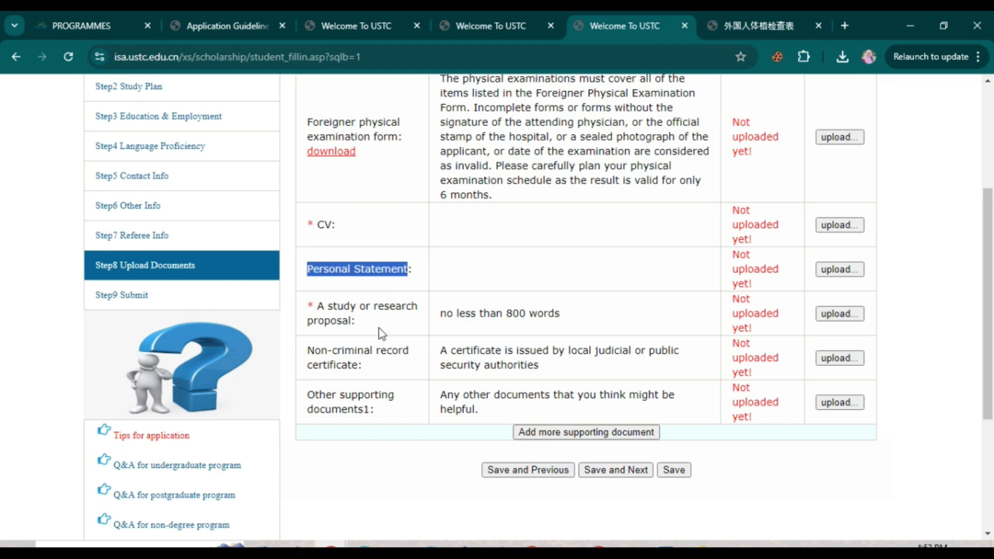
{"action": "left_click_drag", "start_coordinate": [441, 314], "coordinate": [565, 329]}
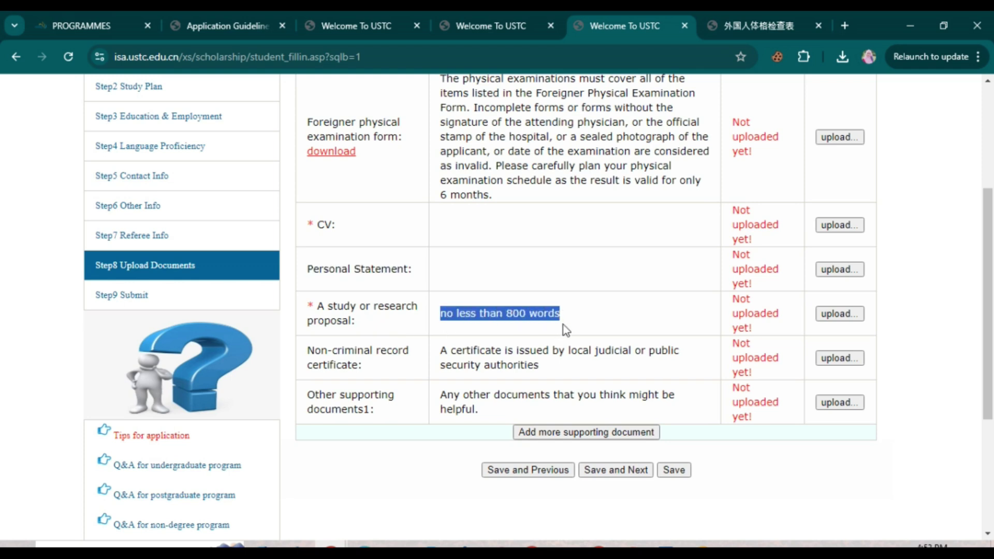
{"action": "left_click", "coordinate": [570, 324]}
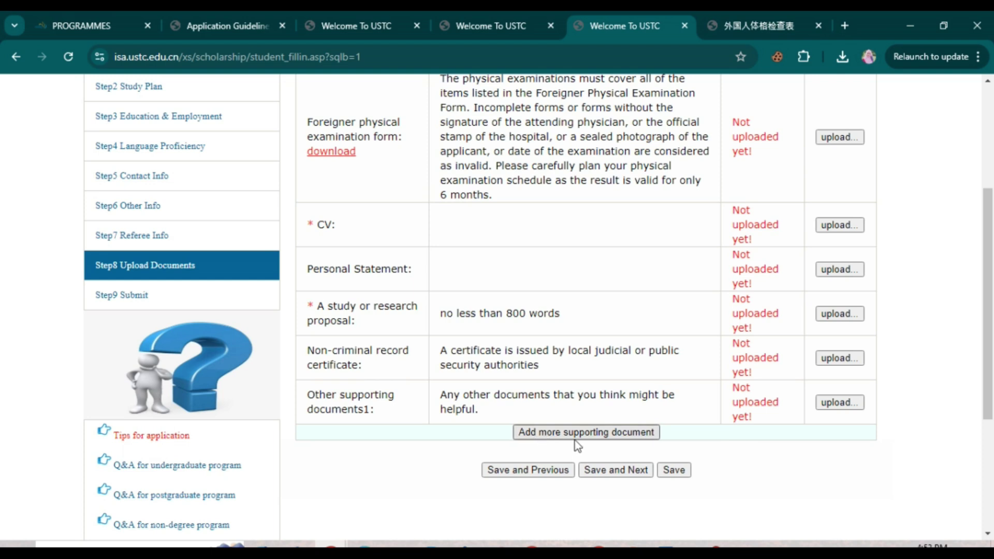
{"action": "left_click", "coordinate": [591, 433]}
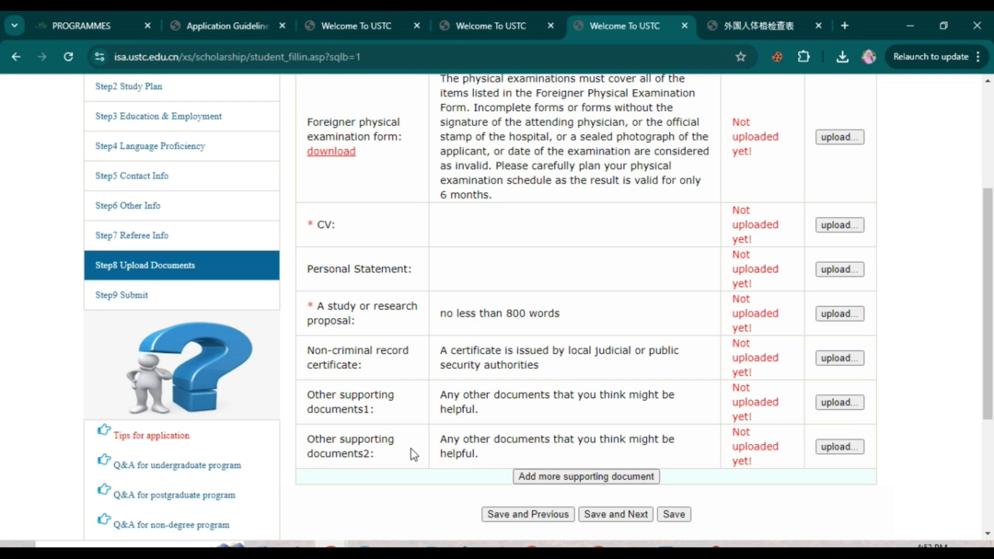
{"action": "scroll", "coordinate": [411, 449], "scroll_direction": "down", "scroll_amount": 1}
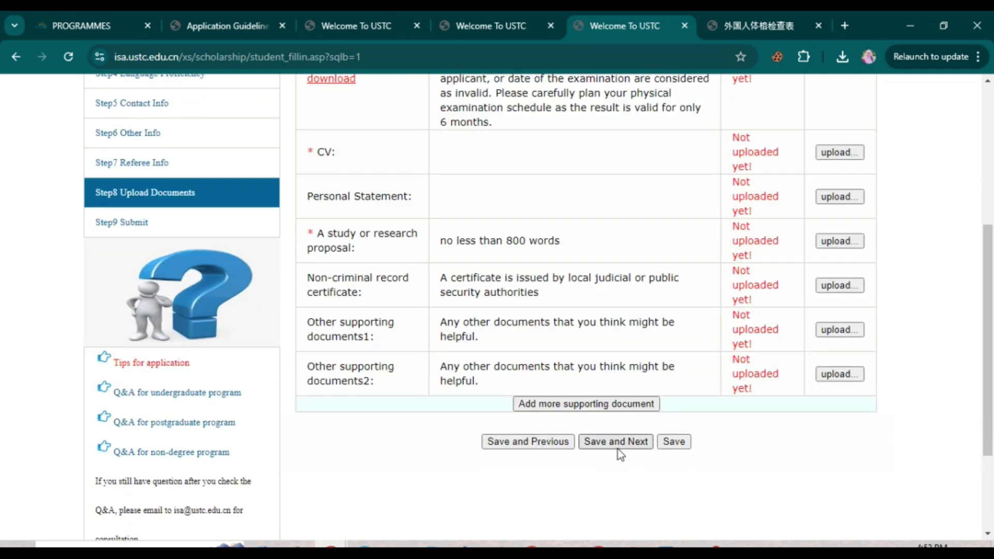
{"action": "scroll", "coordinate": [620, 466], "scroll_direction": "up", "scroll_amount": 1}
{"action": "left_click", "coordinate": [619, 503]}
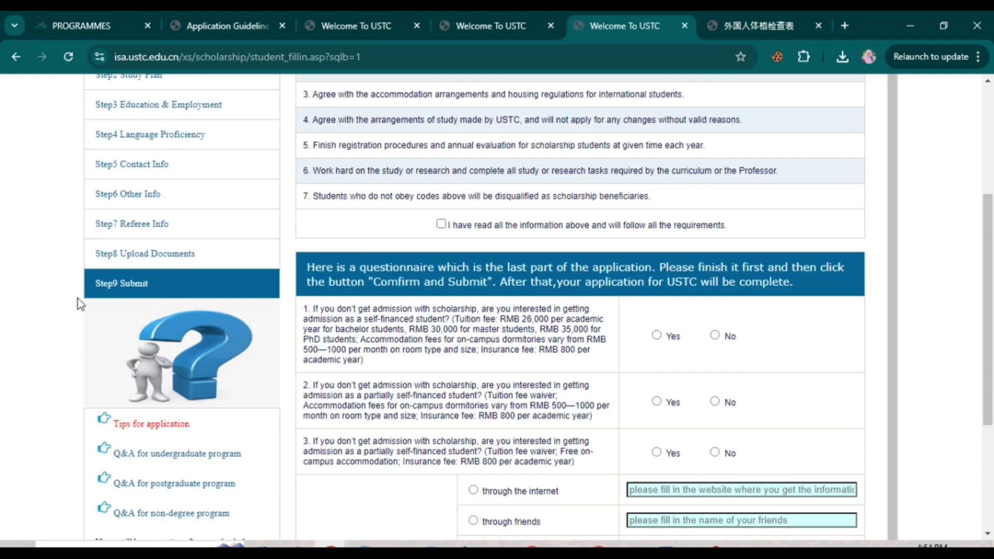
Step: Scroll the Submit page down to the 'I have read all the information above' declaration
{"action": "scroll", "coordinate": [221, 293], "scroll_direction": "up", "scroll_amount": 5}
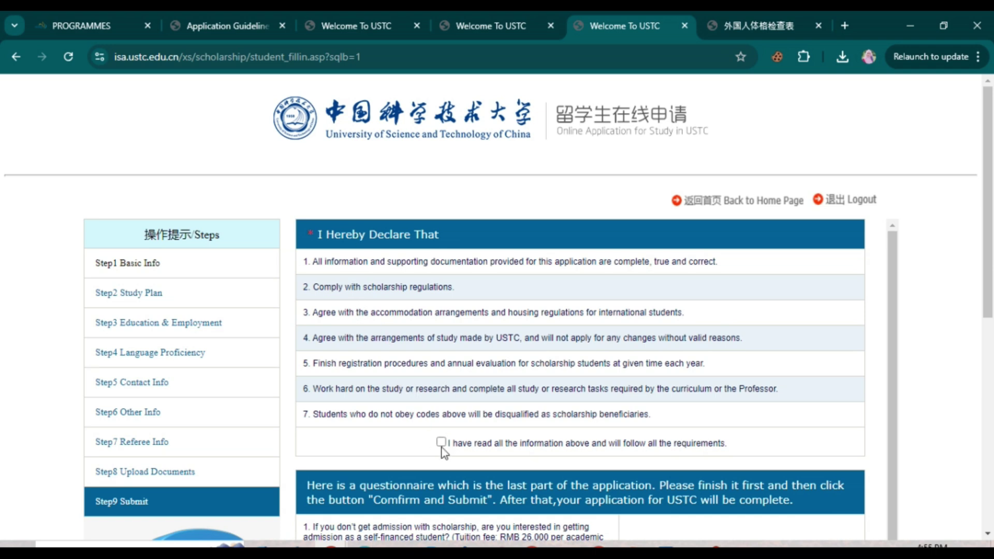
{"action": "scroll", "coordinate": [449, 458], "scroll_direction": "down", "scroll_amount": 5}
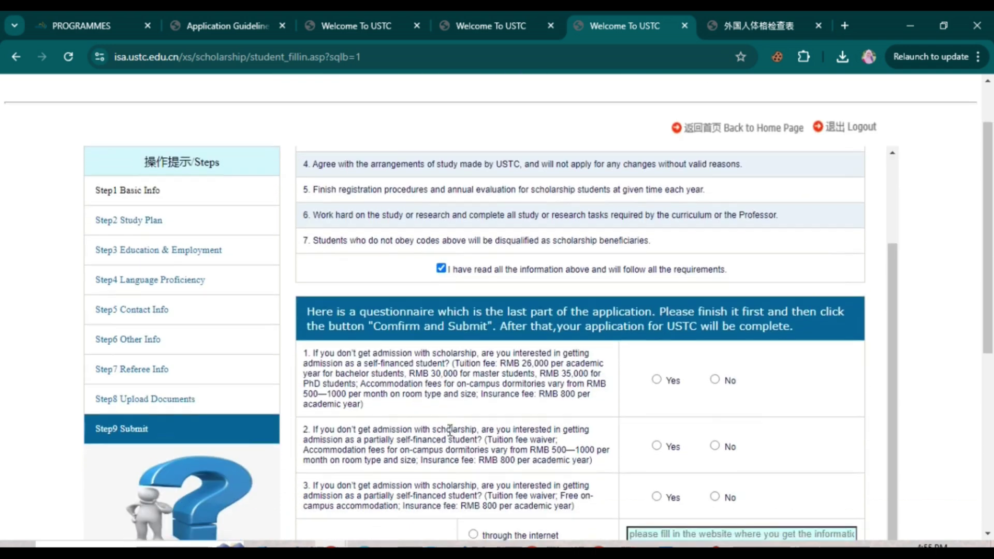
{"action": "scroll", "coordinate": [452, 420], "scroll_direction": "down", "scroll_amount": 1}
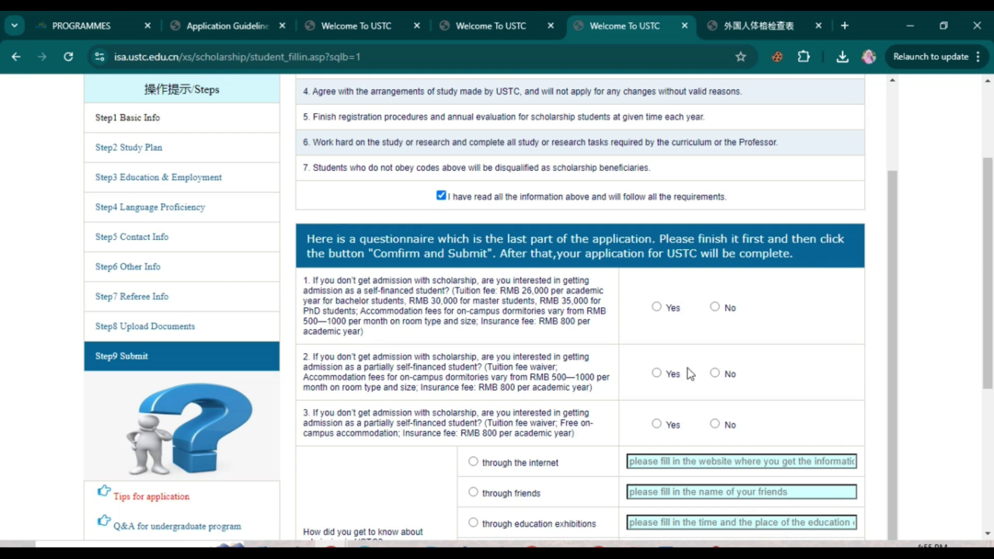
Step: Answer the three questionnaire questions No, Yes and Yes
{"action": "left_click", "coordinate": [715, 307]}
{"action": "left_click", "coordinate": [657, 373]}
{"action": "scroll", "coordinate": [545, 437], "scroll_direction": "down", "scroll_amount": 1}
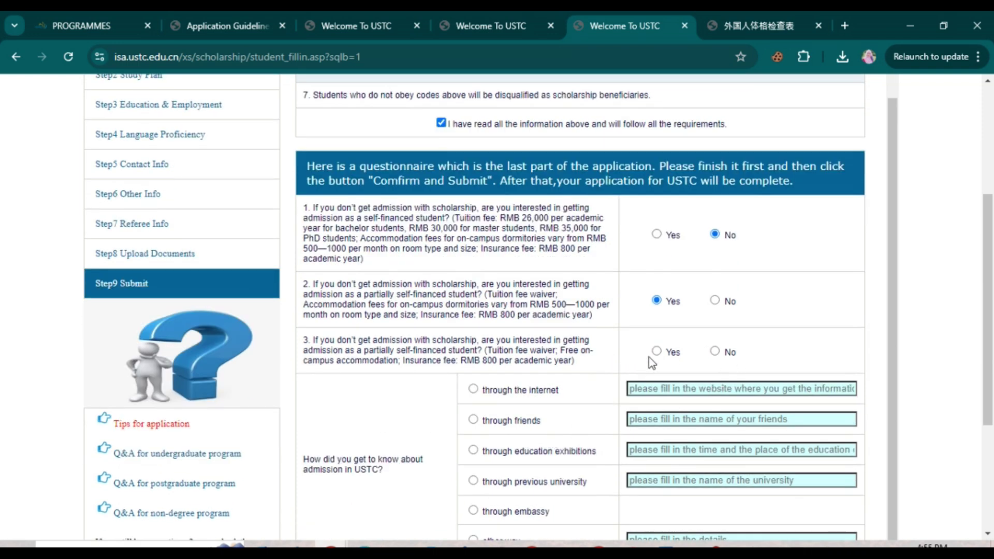
{"action": "left_click", "coordinate": [657, 352]}
Step: Give the internet as how you learned about USTC and tick scholarship as the reason for applying
{"action": "scroll", "coordinate": [675, 371], "scroll_direction": "down", "scroll_amount": 1}
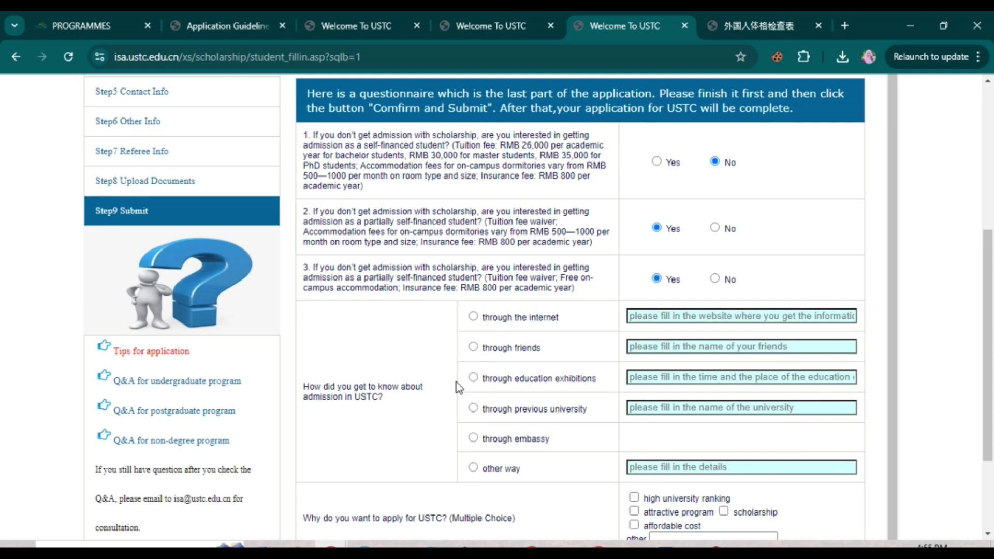
{"action": "left_click", "coordinate": [473, 317]}
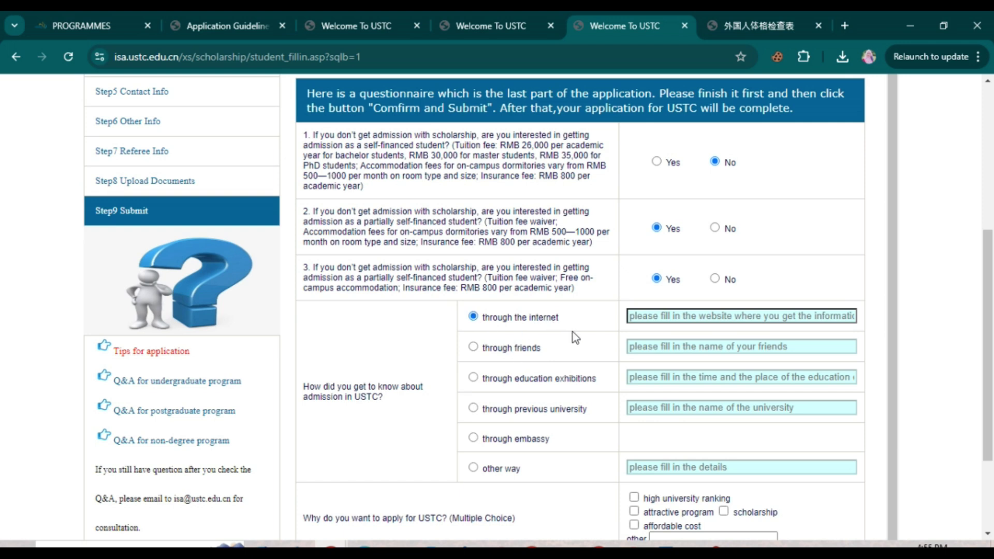
{"action": "scroll", "coordinate": [573, 331], "scroll_direction": "down", "scroll_amount": 3}
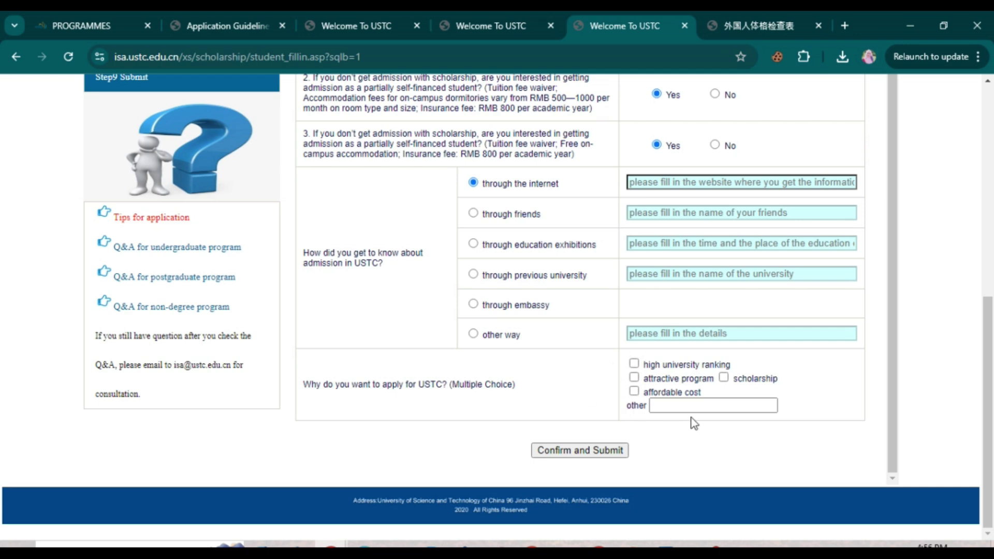
{"action": "left_click", "coordinate": [724, 377]}
{"action": "scroll", "coordinate": [491, 399], "scroll_direction": "up", "scroll_amount": 10}
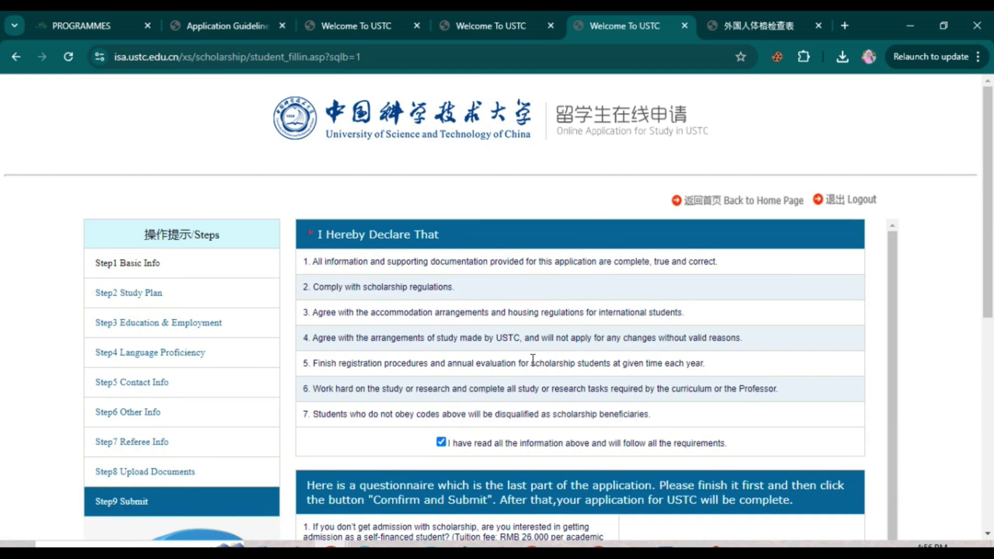
{"action": "scroll", "coordinate": [455, 398], "scroll_direction": "down", "scroll_amount": 2}
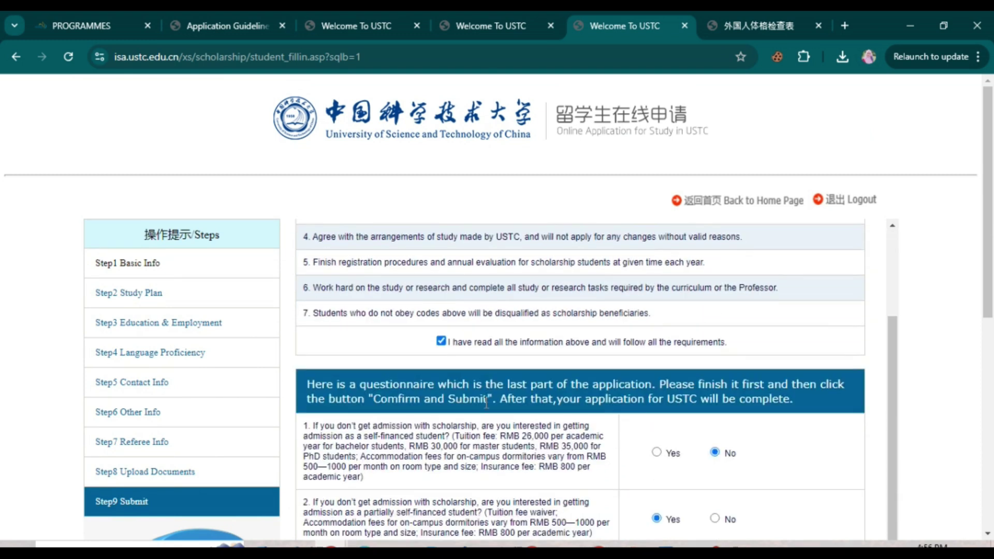
{"action": "scroll", "coordinate": [492, 399], "scroll_direction": "down", "scroll_amount": 4}
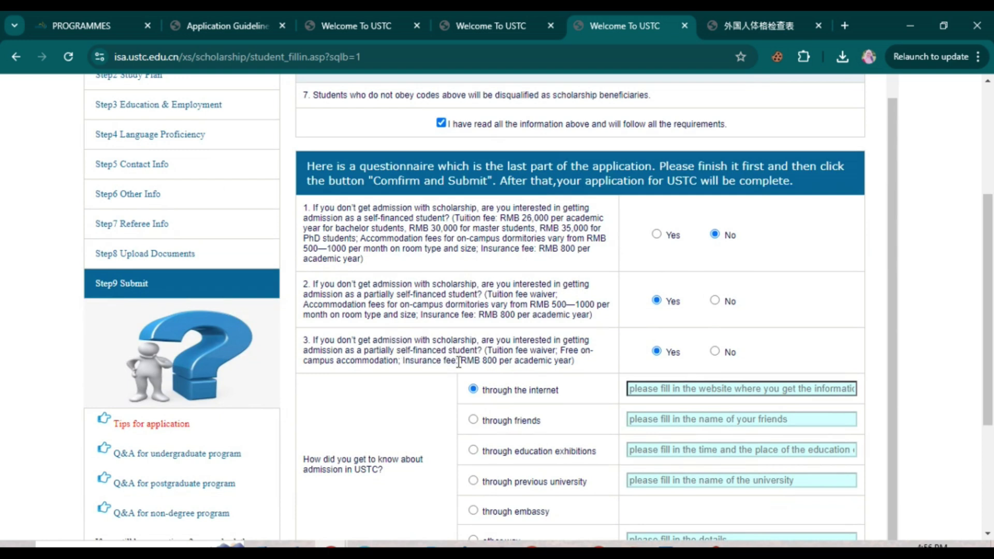
{"action": "scroll", "coordinate": [484, 368], "scroll_direction": "down", "scroll_amount": 1}
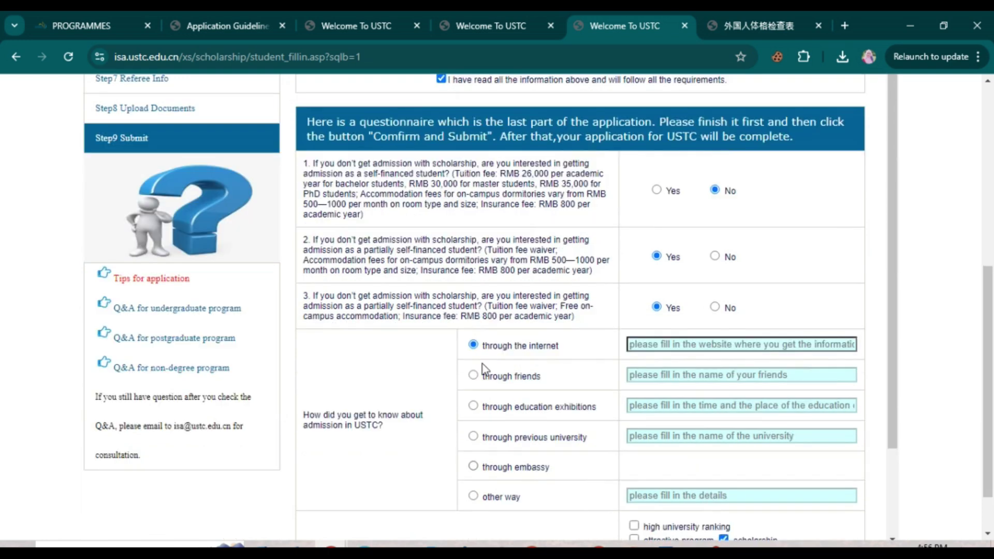